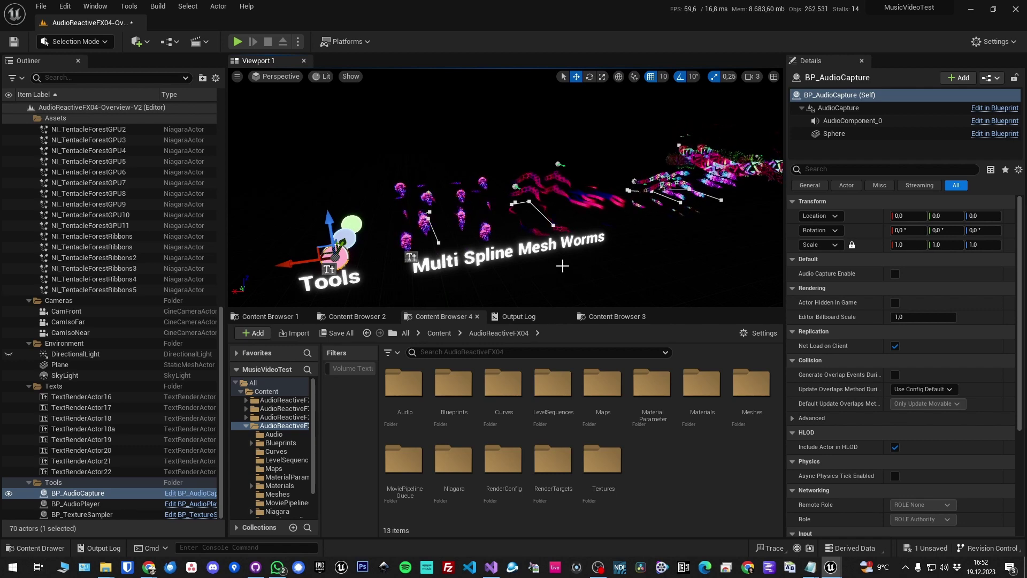
# Survey the overview level and inspect the BP_AudioPlayer and BP_TextureSampler actors in the Tools section.
pyautogui.moveTo(556, 263); pyautogui.dragTo(631, 264, button='right')
pyautogui.press('a')
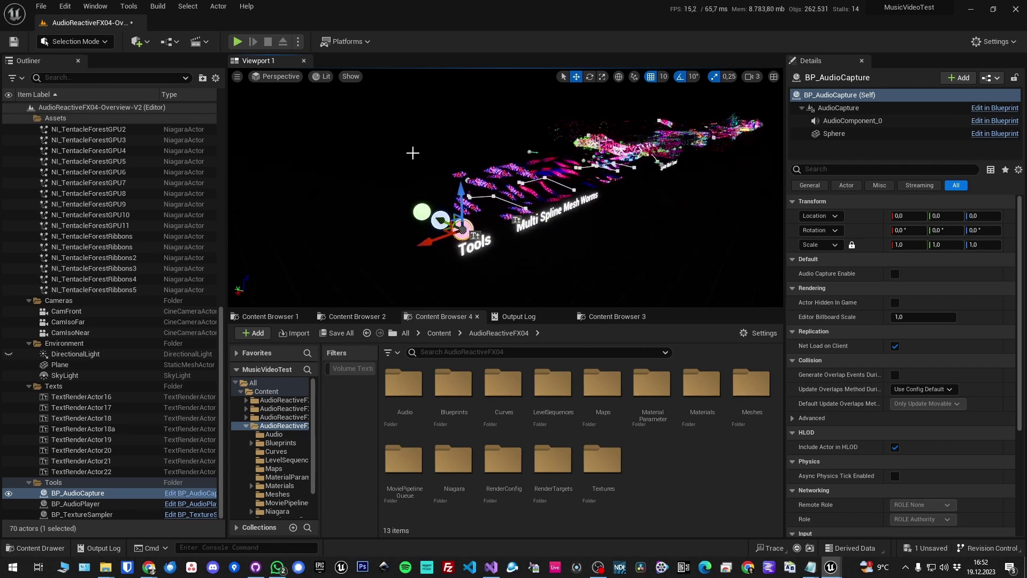
pyautogui.press('d')
pyautogui.moveTo(410, 156)
pyautogui.mouseDown(button='right')
pyautogui.moveTo(292, 184)
pyautogui.moveTo(407, 161)
pyautogui.mouseUp(button='right')
pyautogui.press('w')
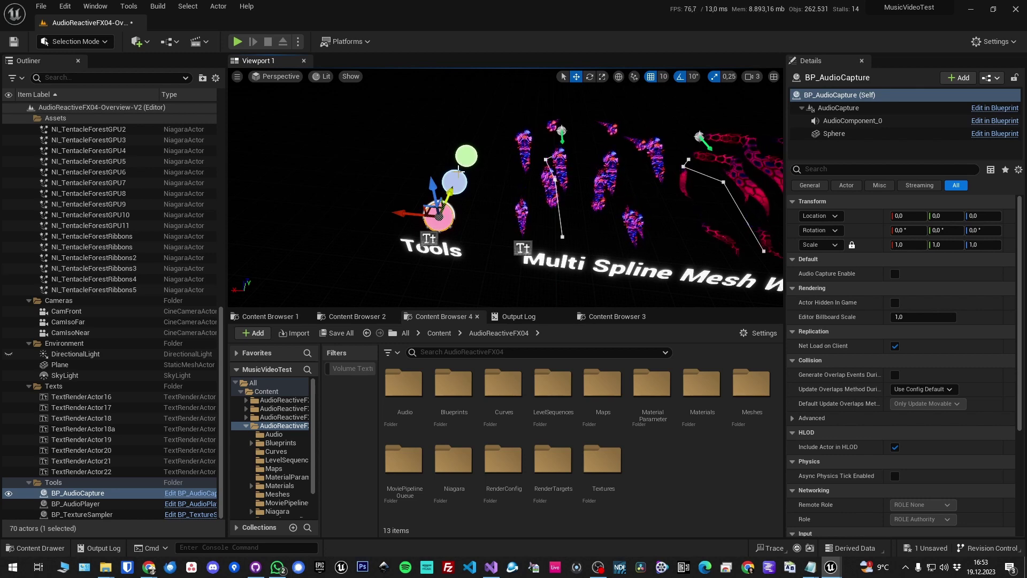
pyautogui.click(462, 185)
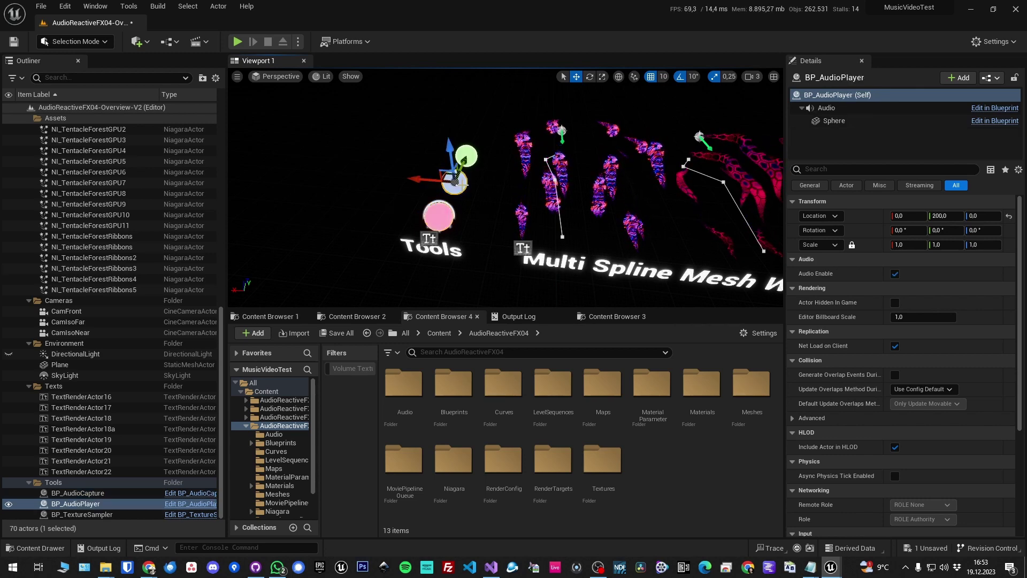
pyautogui.click(472, 156)
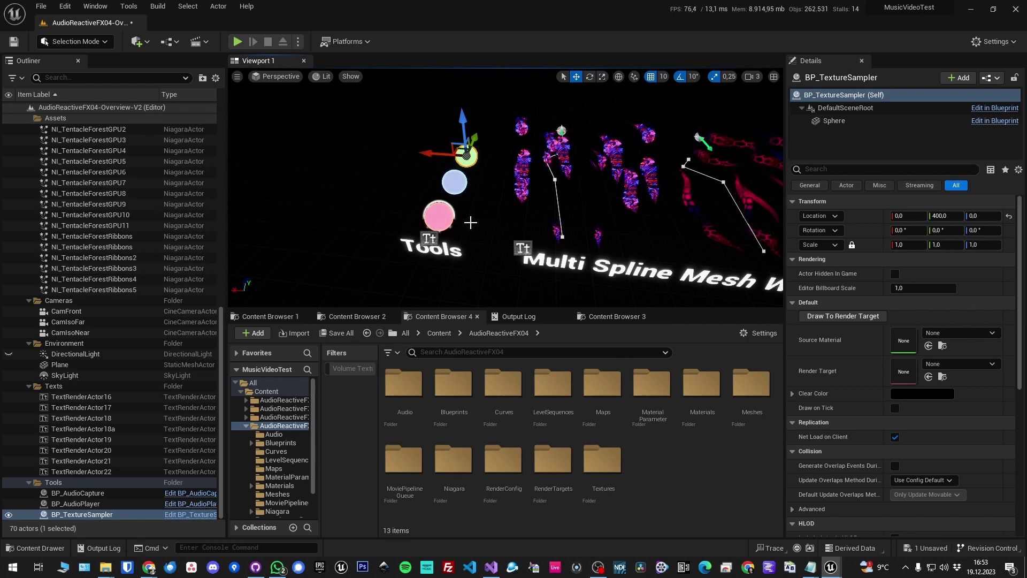
# Inspect BP_SplineActor and its attached NI_MeshTubeGrid2 Niagara system in the Multi Spline Mesh Worms section.
pyautogui.moveTo(505, 188)
pyautogui.mouseDown(button='right')
pyautogui.moveTo(578, 177)
pyautogui.moveTo(497, 180)
pyautogui.mouseUp(button='right')
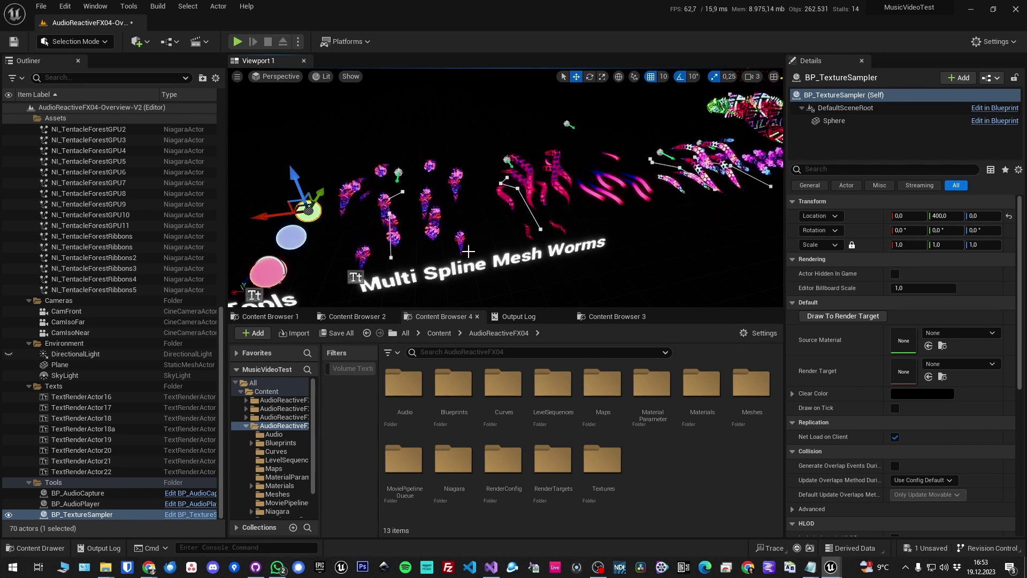
pyautogui.moveTo(426, 246); pyautogui.dragTo(499, 156, button='right')
pyautogui.press('w')
pyautogui.press('s')
pyautogui.click(499, 156)
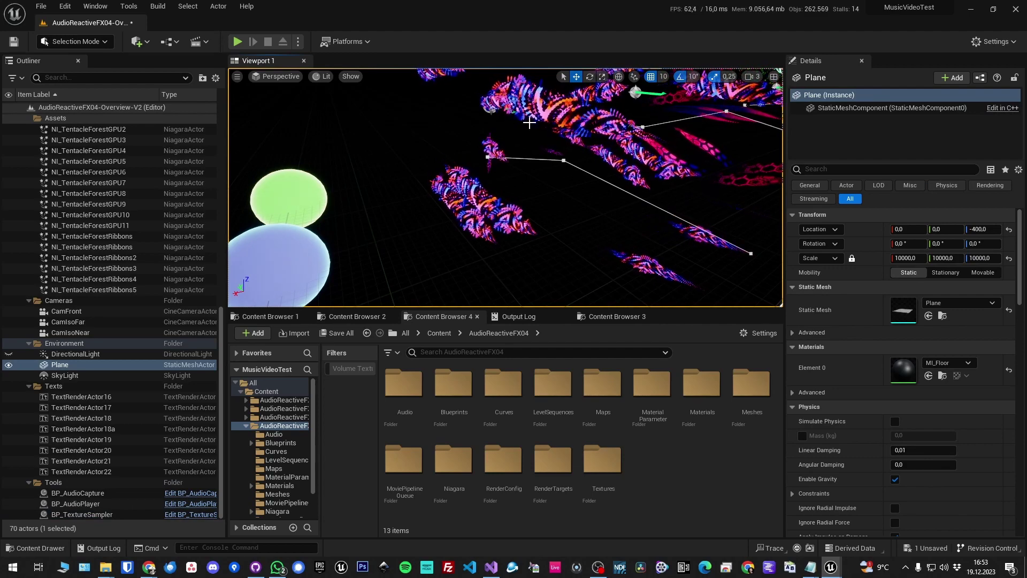
pyautogui.click(565, 97)
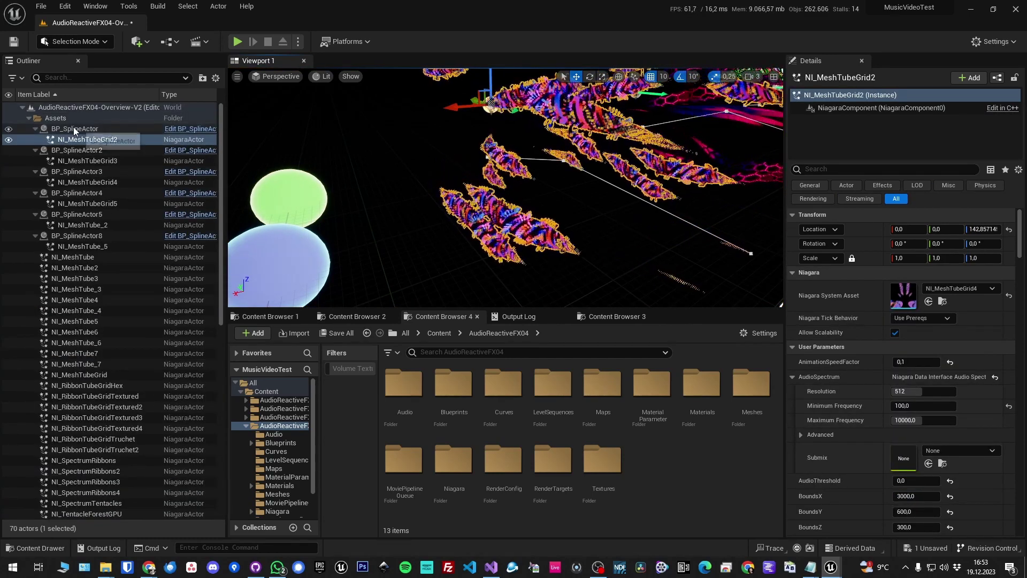
pyautogui.click(74, 131)
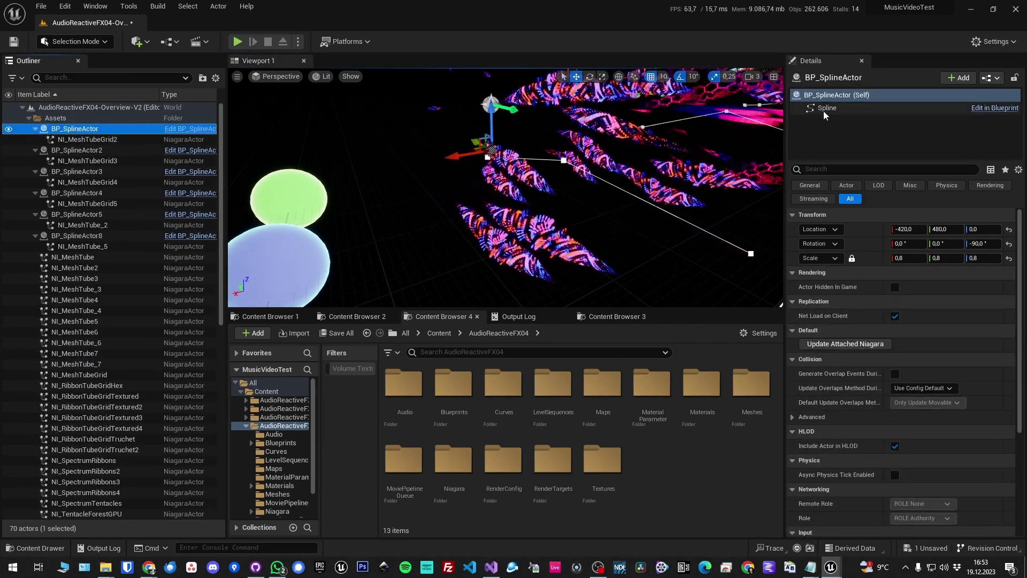
pyautogui.click(101, 140)
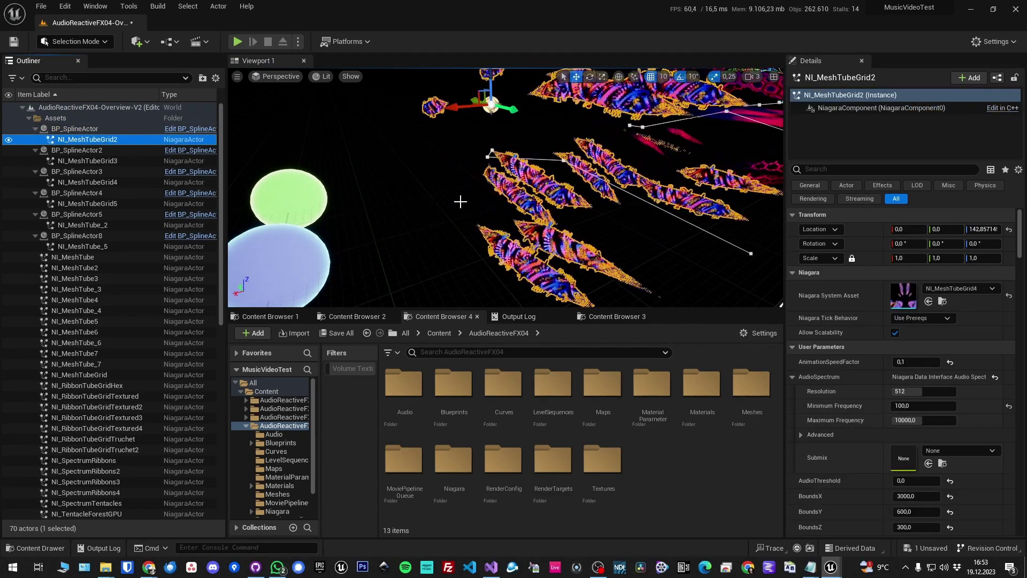
# Examine from several angles how the NI_MeshTubeGrid2 worms move along their spline.
pyautogui.moveTo(461, 199); pyautogui.dragTo(527, 202, button='right')
pyautogui.moveTo(441, 183); pyautogui.dragTo(510, 195, button='right')
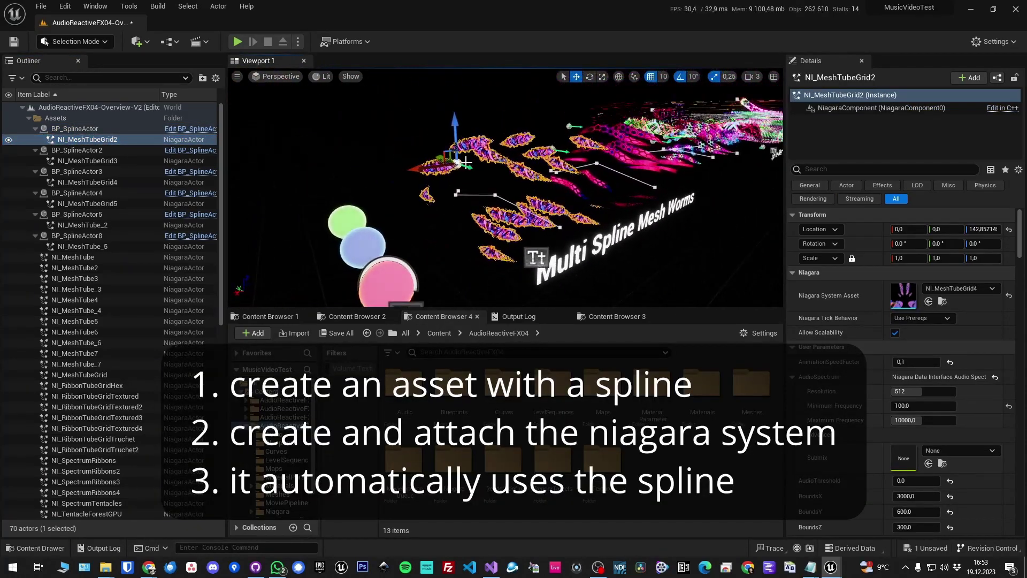
pyautogui.moveTo(450, 228); pyautogui.dragTo(523, 231, button='right')
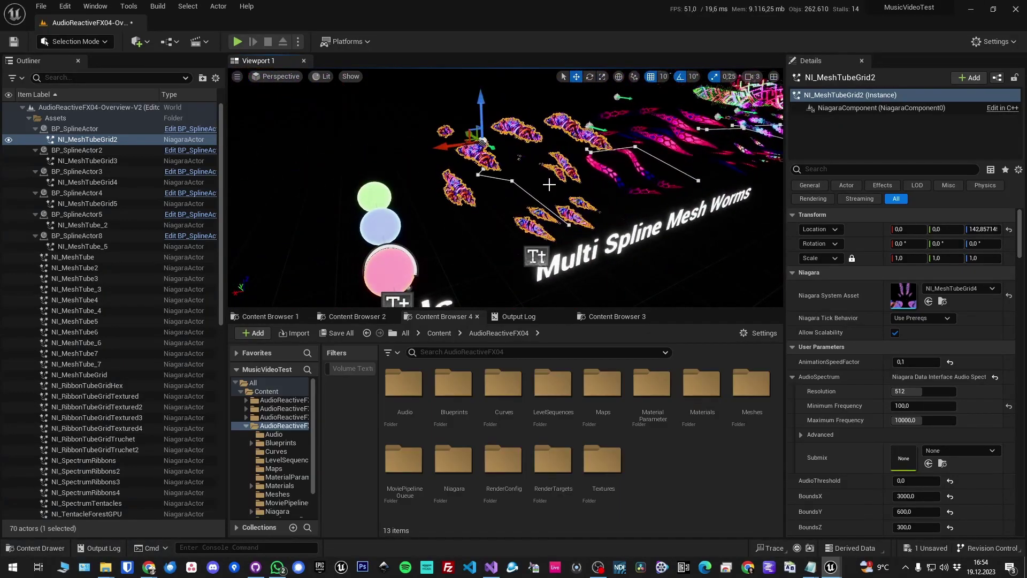
pyautogui.moveTo(579, 214)
pyautogui.mouseDown(button='right')
pyautogui.moveTo(580, 231)
pyautogui.moveTo(579, 214)
pyautogui.mouseUp(button='right')
pyautogui.scroll(6, 517, 209)
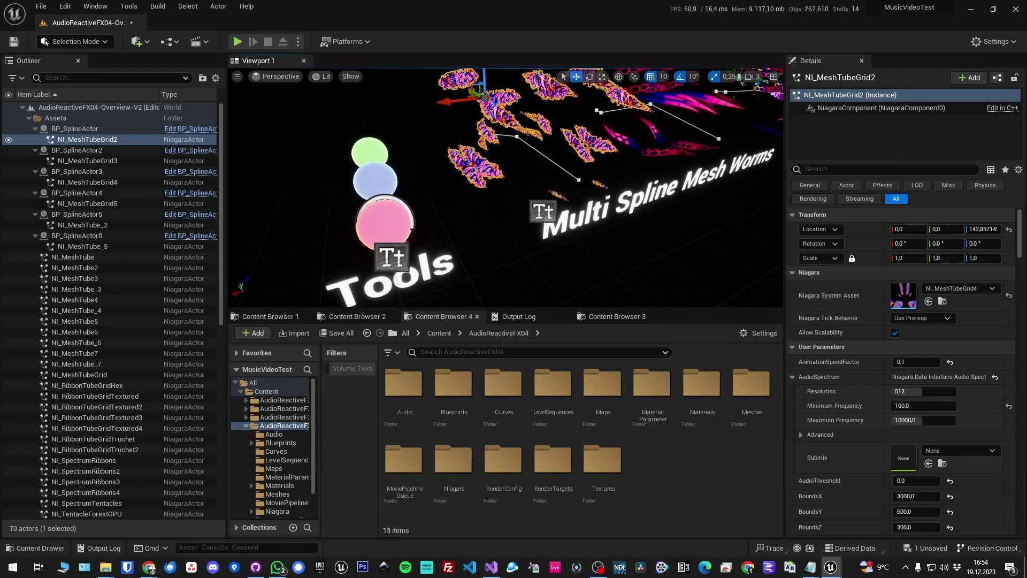
pyautogui.scroll(4, 434, 192)
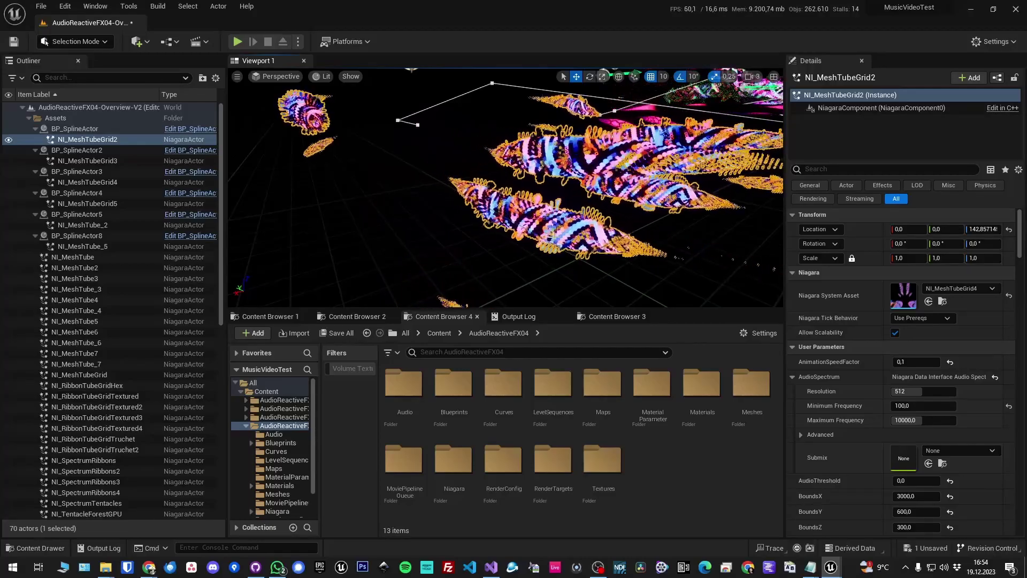
# Review the user parameters of NI_MeshTubeGrid2, including the width curve and the expanded TypeSelectTexture settings.
pyautogui.scroll(-15, 837, 324)
pyautogui.scroll(-20, 858, 311)
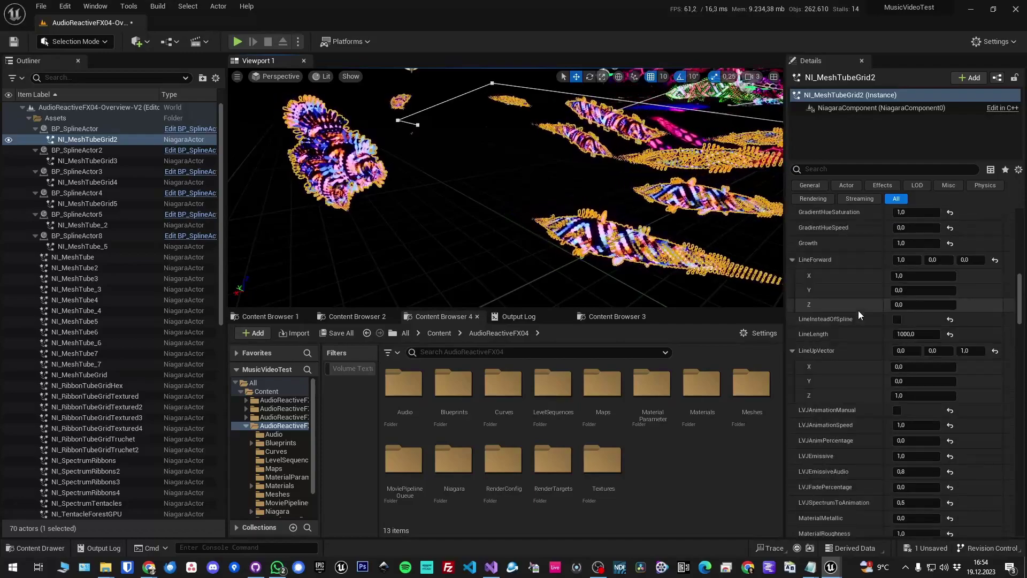
pyautogui.scroll(-10, 858, 313)
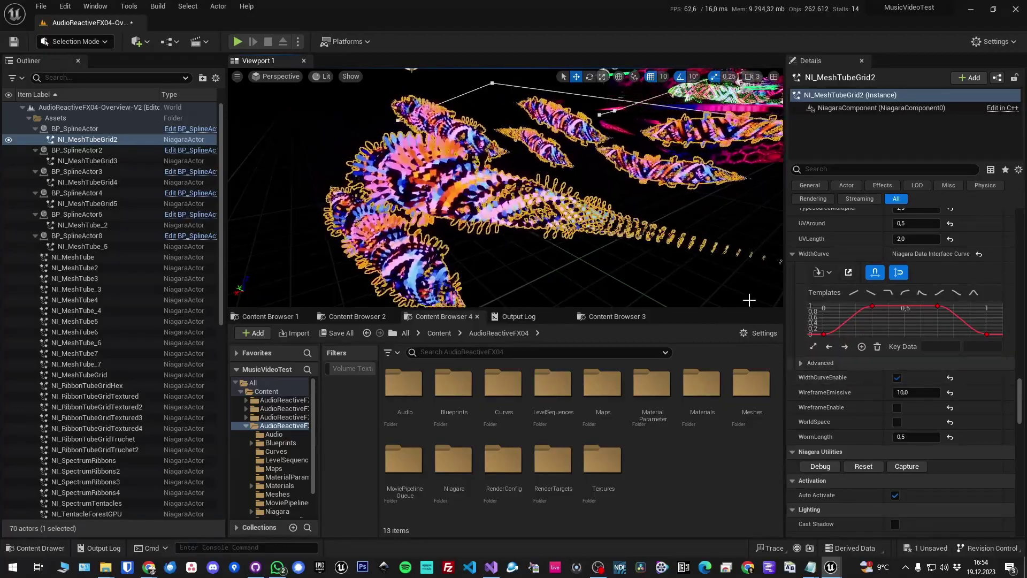
pyautogui.scroll(4, 862, 300)
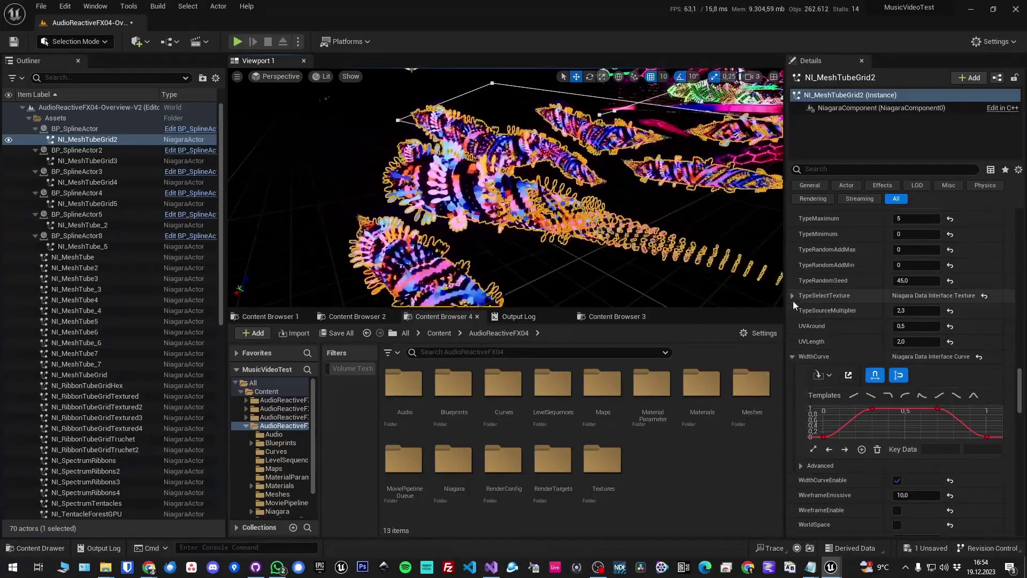
pyautogui.click(792, 296)
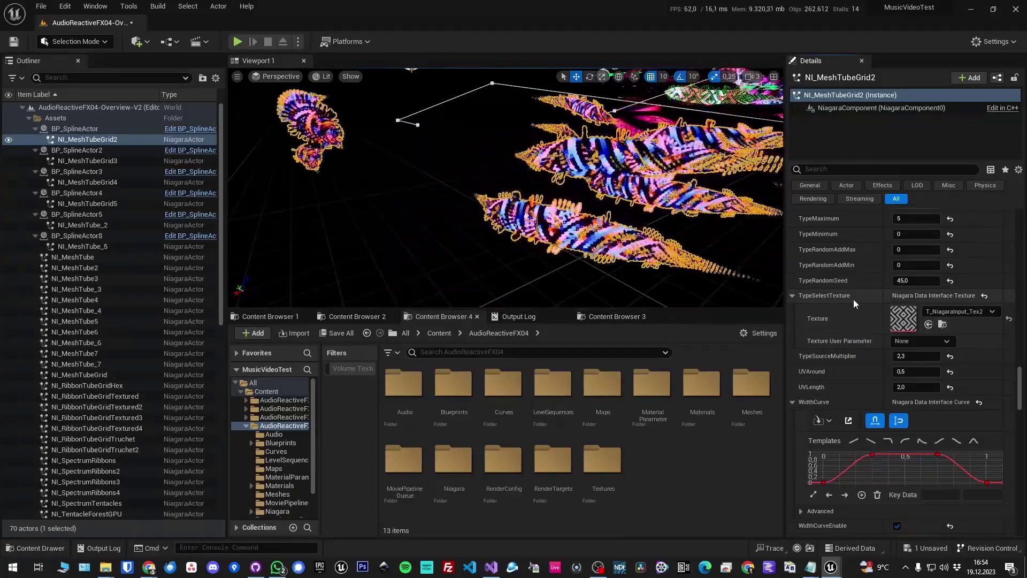
pyautogui.scroll(3, 853, 300)
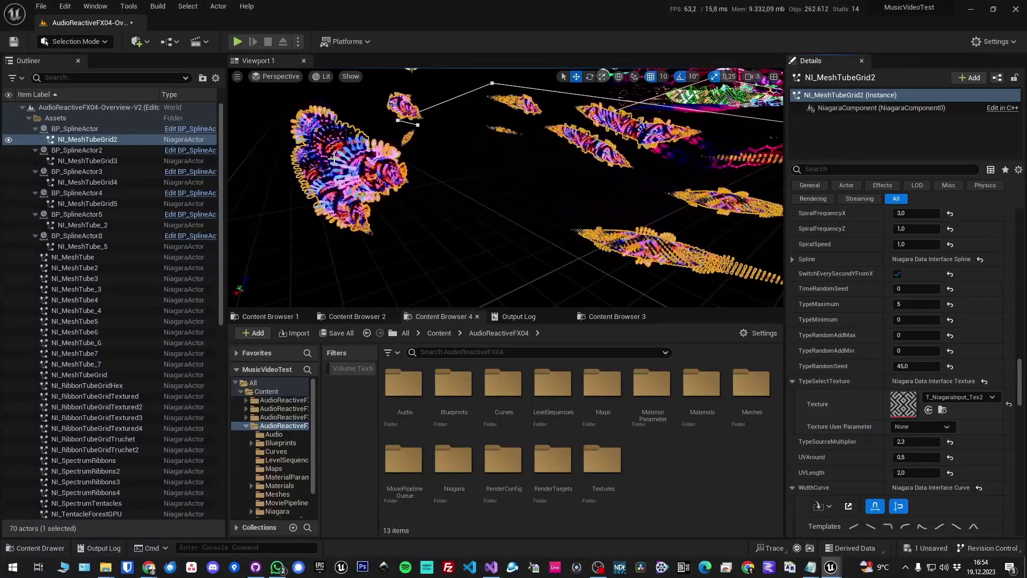
pyautogui.scroll(6, 864, 350)
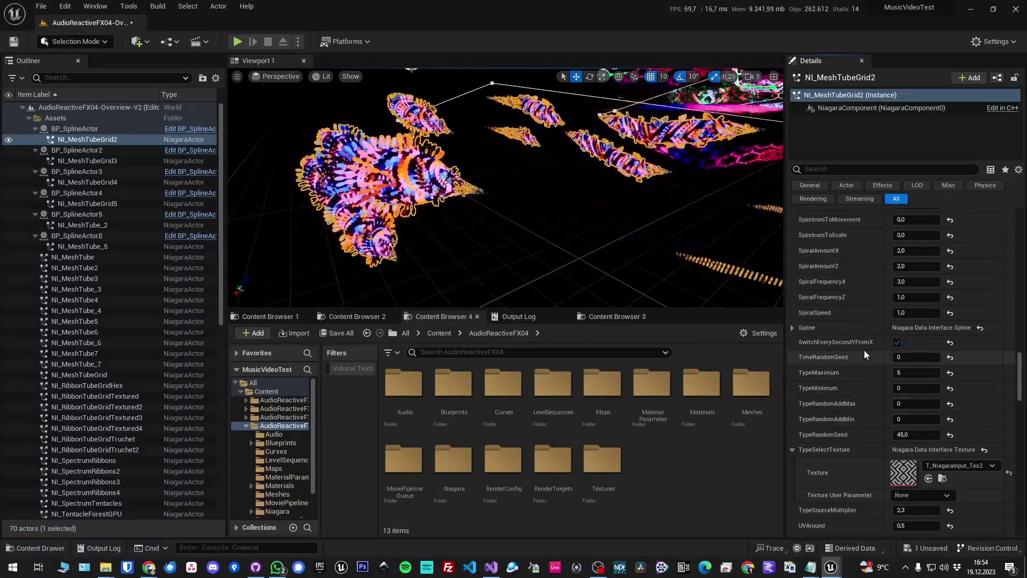
pyautogui.scroll(10, 856, 361)
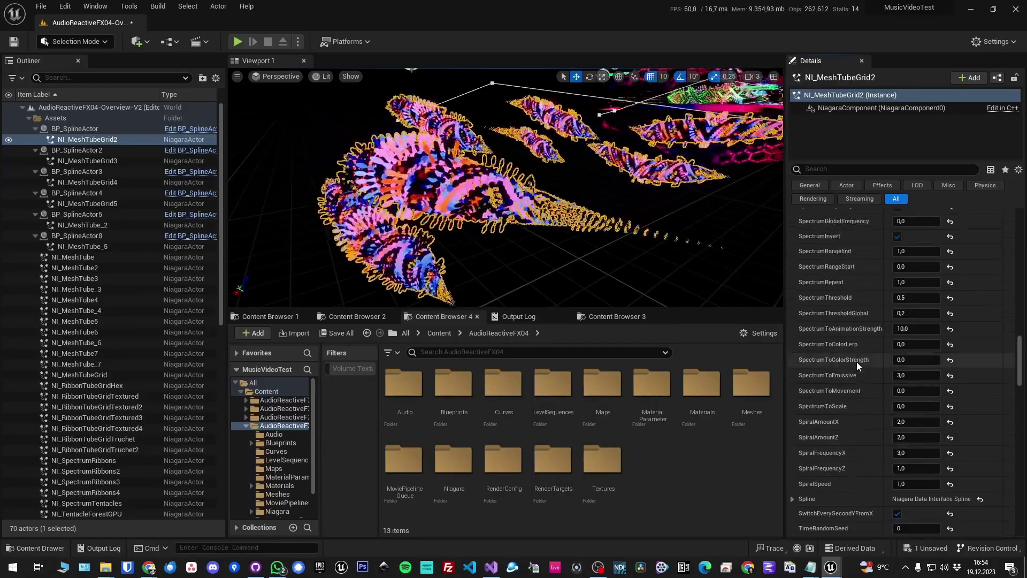
pyautogui.scroll(5, 856, 363)
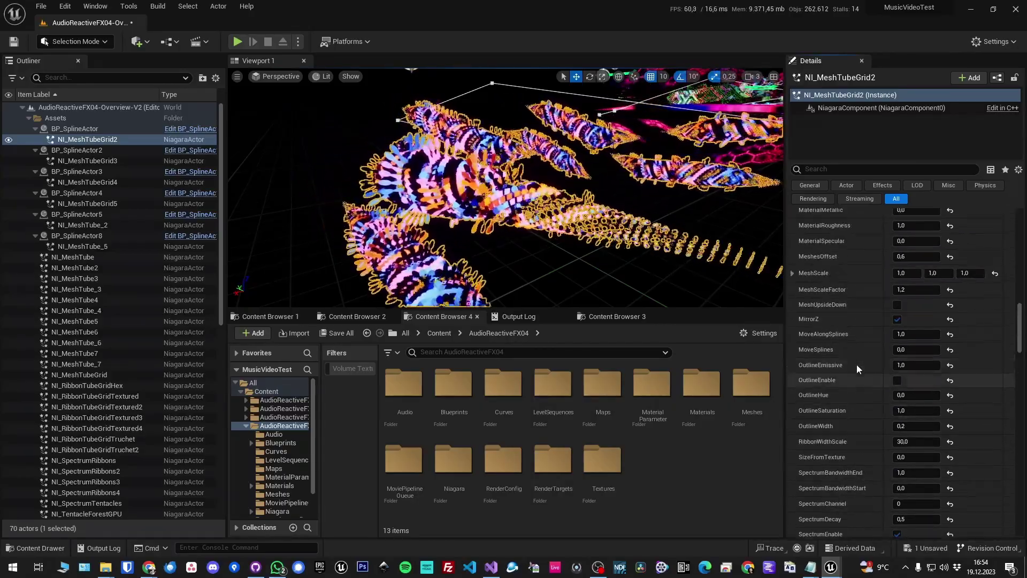
pyautogui.scroll(9, 856, 364)
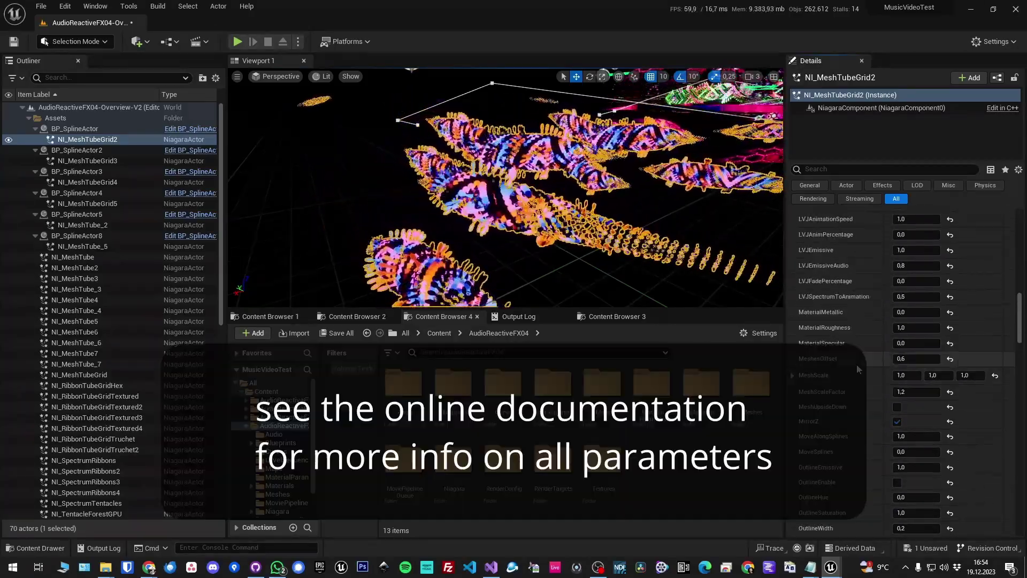
pyautogui.scroll(4, 856, 364)
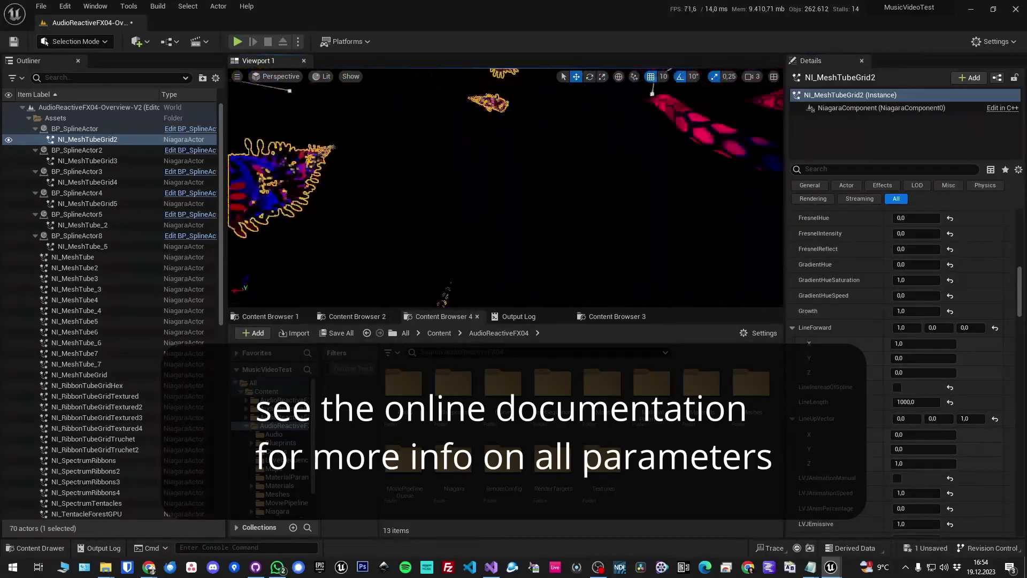
# Examine the remaining multi spline mesh worms and the effects in the Spline Mesh Tunnel section.
pyautogui.moveTo(644, 187)
pyautogui.mouseDown(button='right')
pyautogui.moveTo(665, 182)
pyautogui.moveTo(649, 198)
pyautogui.moveTo(643, 187)
pyautogui.mouseUp(button='right')
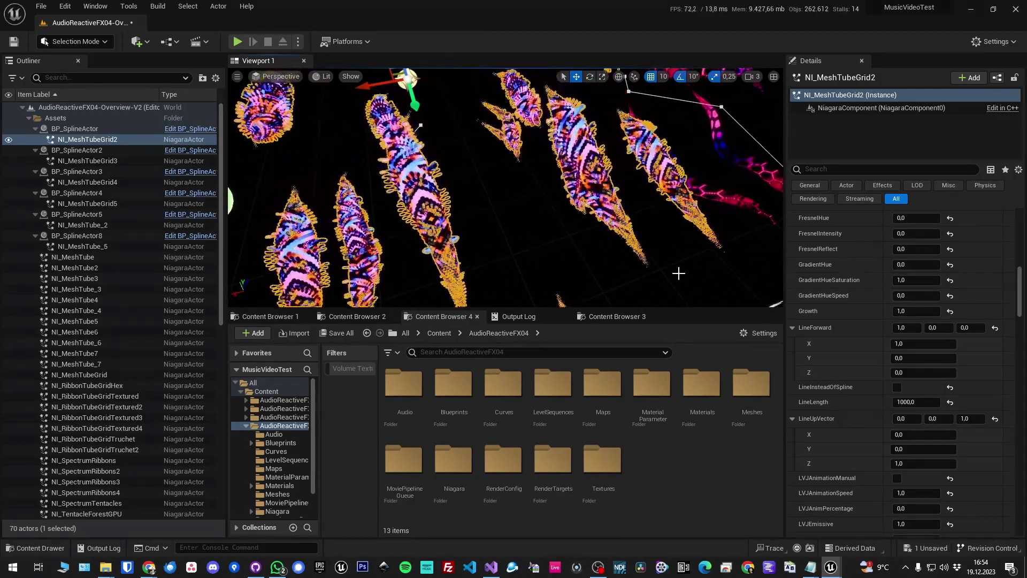
pyautogui.moveTo(679, 273); pyautogui.dragTo(609, 243, button='right')
pyautogui.press('s')
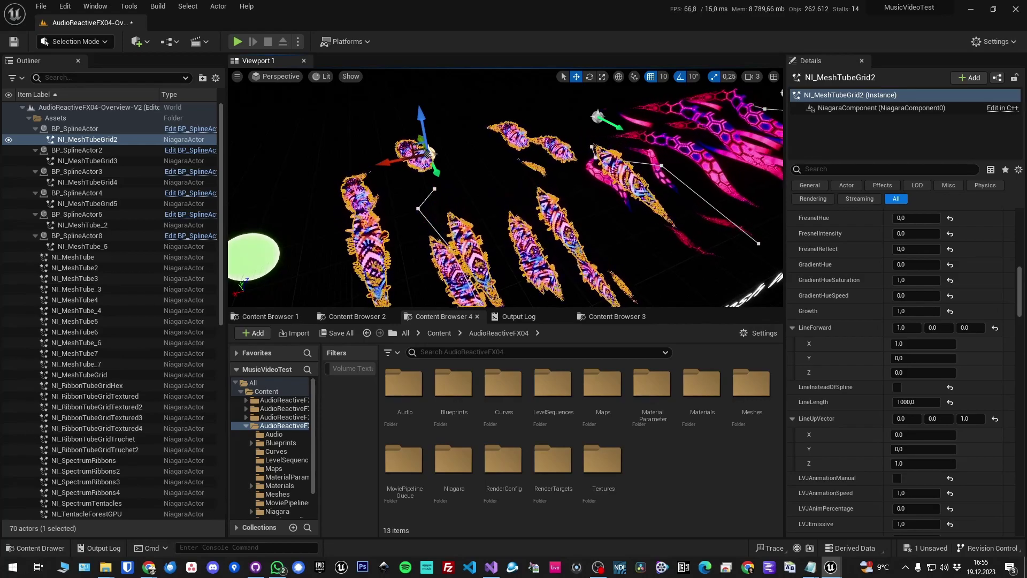
pyautogui.moveTo(613, 237); pyautogui.dragTo(623, 214, button='right')
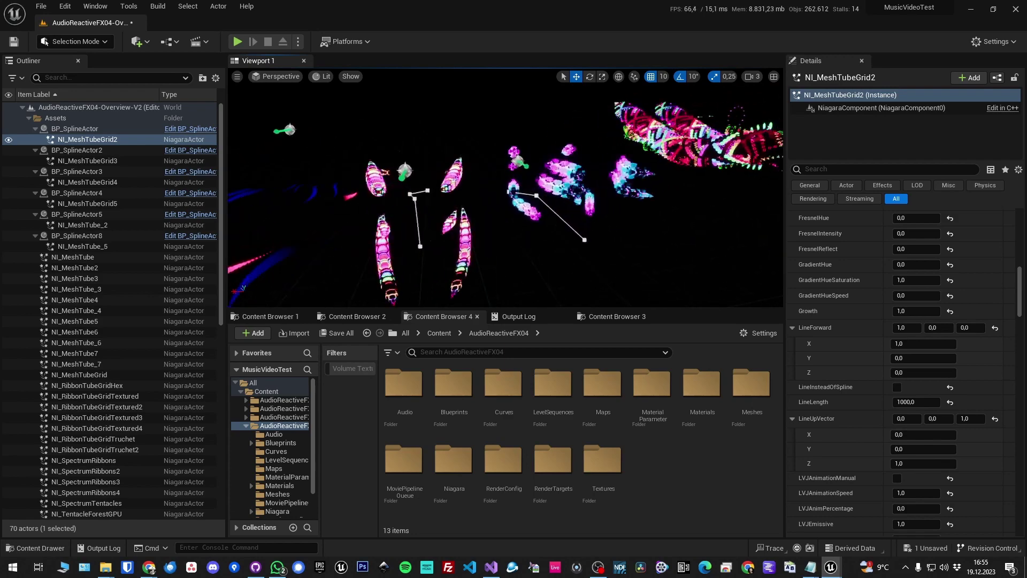
pyautogui.moveTo(623, 214); pyautogui.dragTo(604, 205, button='right')
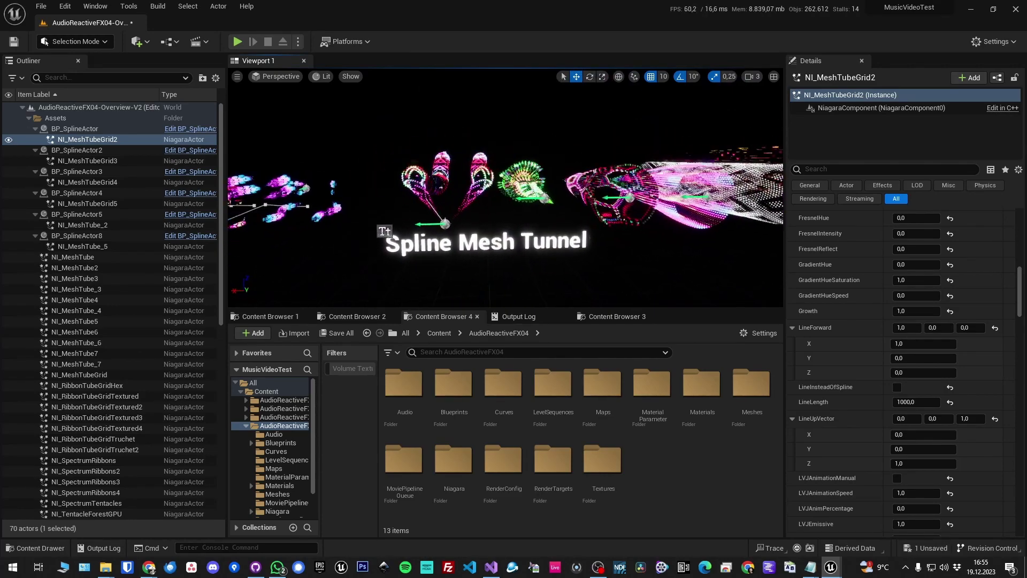
pyautogui.press('w')
pyautogui.moveTo(605, 206); pyautogui.dragTo(600, 204, button='right')
pyautogui.press('d')
pyautogui.moveTo(453, 193); pyautogui.dragTo(451, 191, button='right')
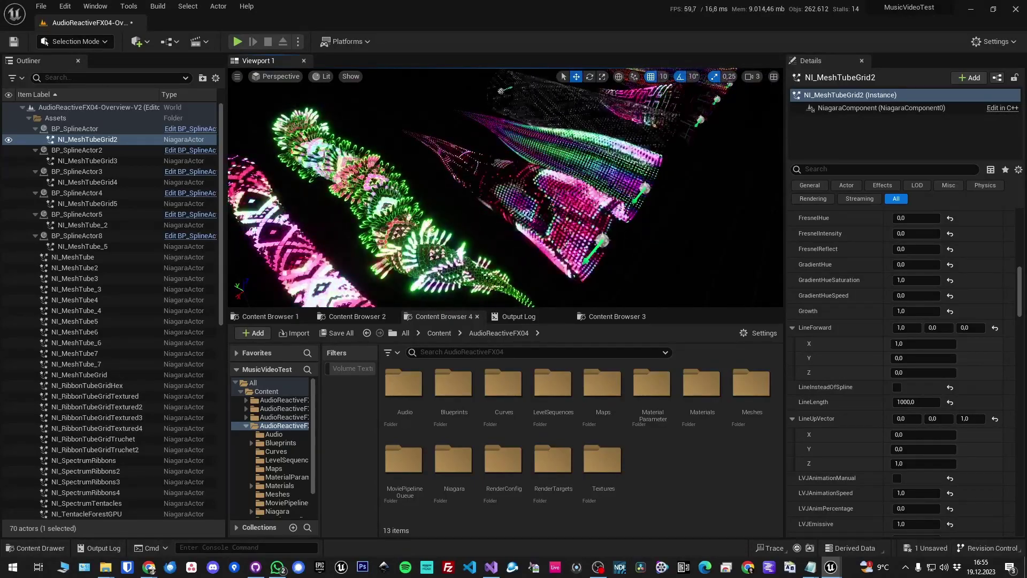
# Inspect the user parameters of the green mesh tube NI_MeshTube_3 through to its type texture and width curve.
pyautogui.click(428, 261)
pyautogui.scroll(6, 862, 375)
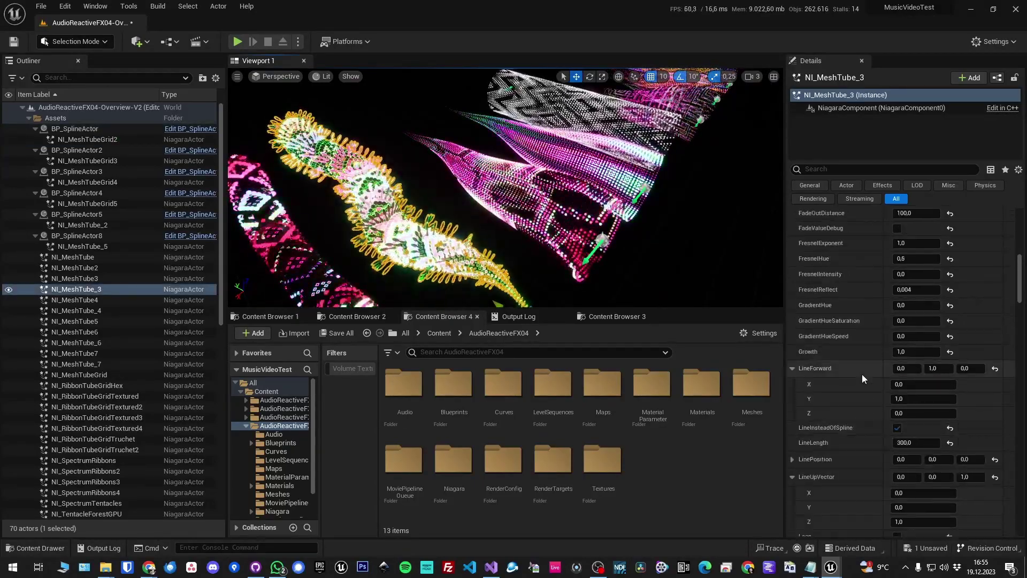
pyautogui.scroll(-7, 862, 374)
pyautogui.scroll(-10, 862, 374)
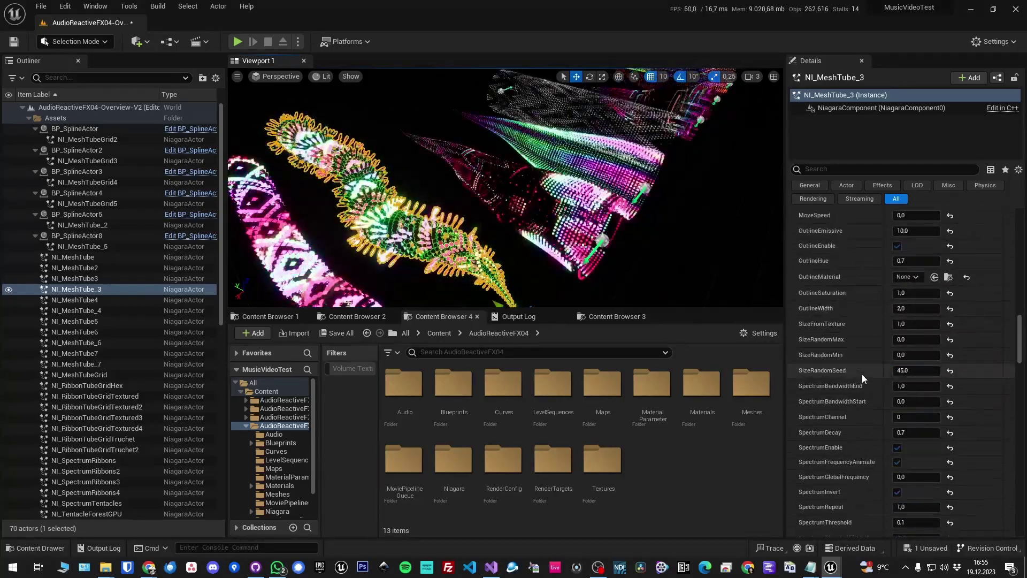
pyautogui.scroll(-10, 862, 374)
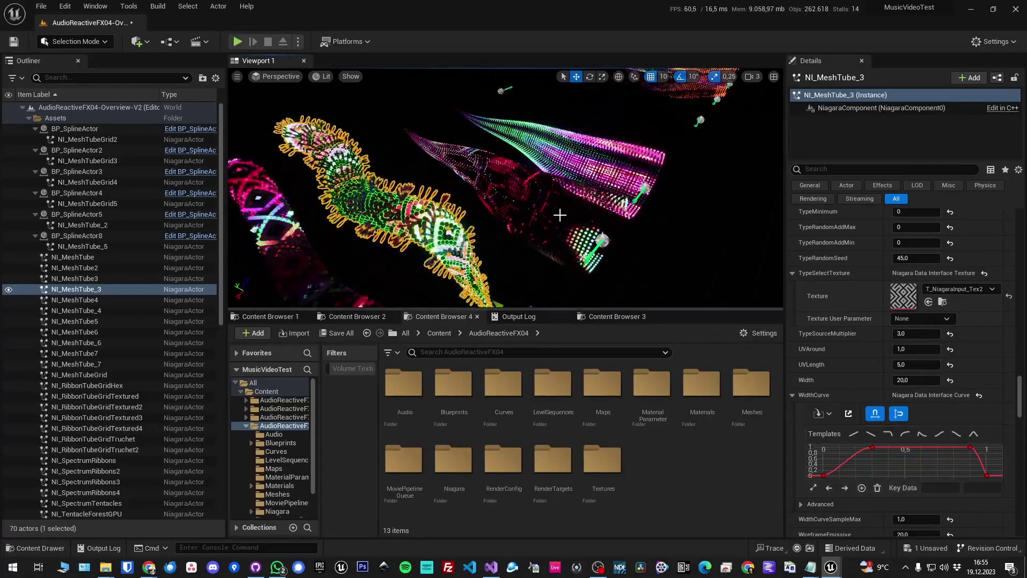
# Inspect the spectrum, spiral and tube parameters of the cone-shaped tunnel NI_MeshTube_4, then view the Spline Mesh Tunnel section.
pyautogui.click(557, 213)
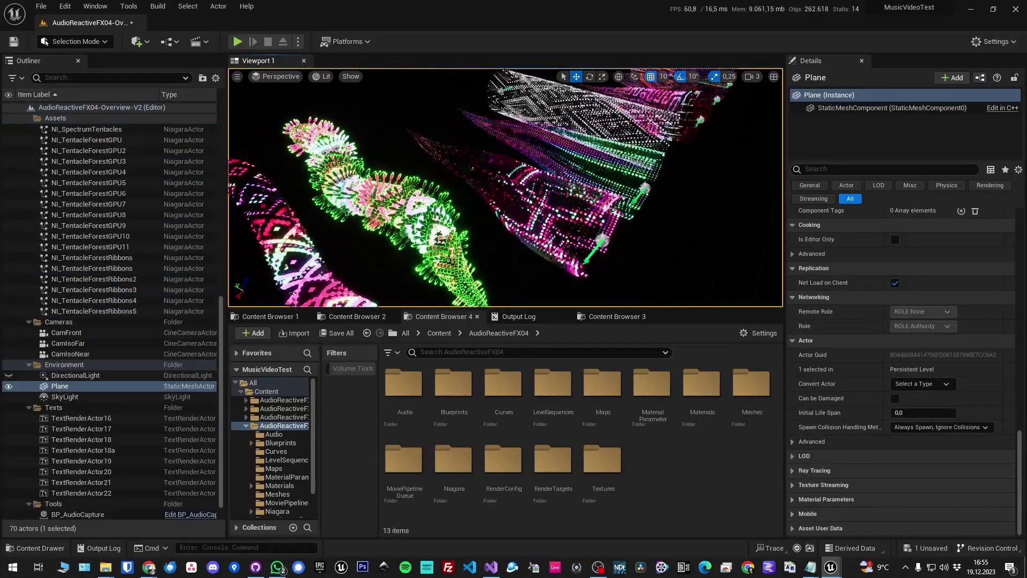
pyautogui.click(574, 201)
pyautogui.scroll(-10, 870, 366)
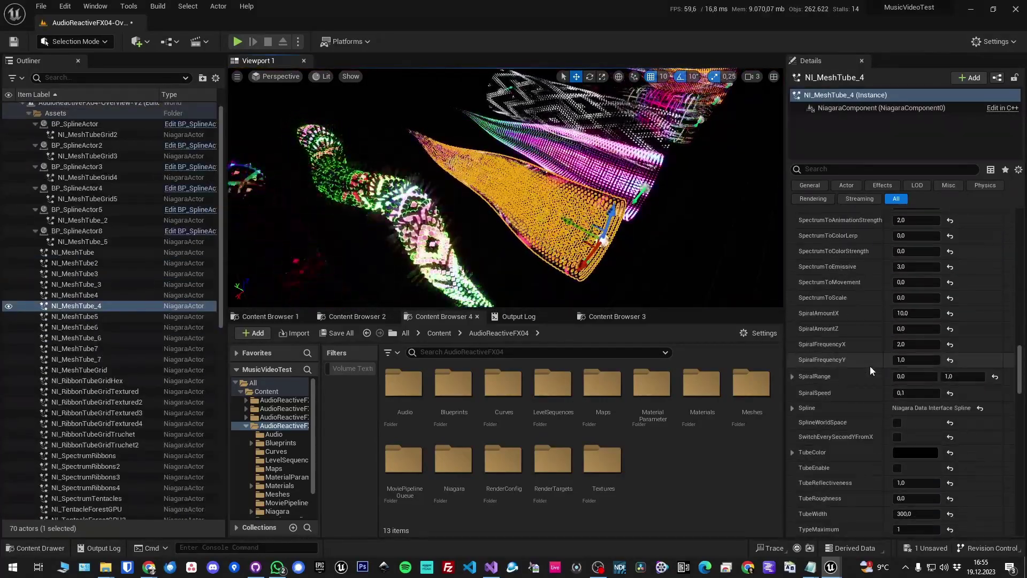
pyautogui.scroll(-8, 870, 366)
pyautogui.moveTo(824, 357)
pyautogui.rightClick(485, 238)
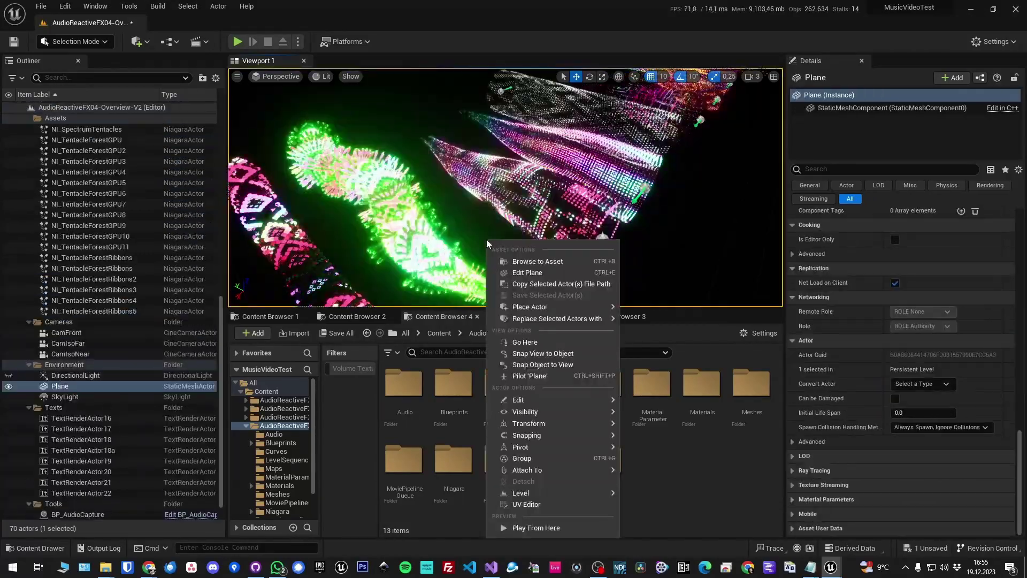
pyautogui.press('Escape')
pyautogui.moveTo(485, 238); pyautogui.dragTo(417, 236, button='right')
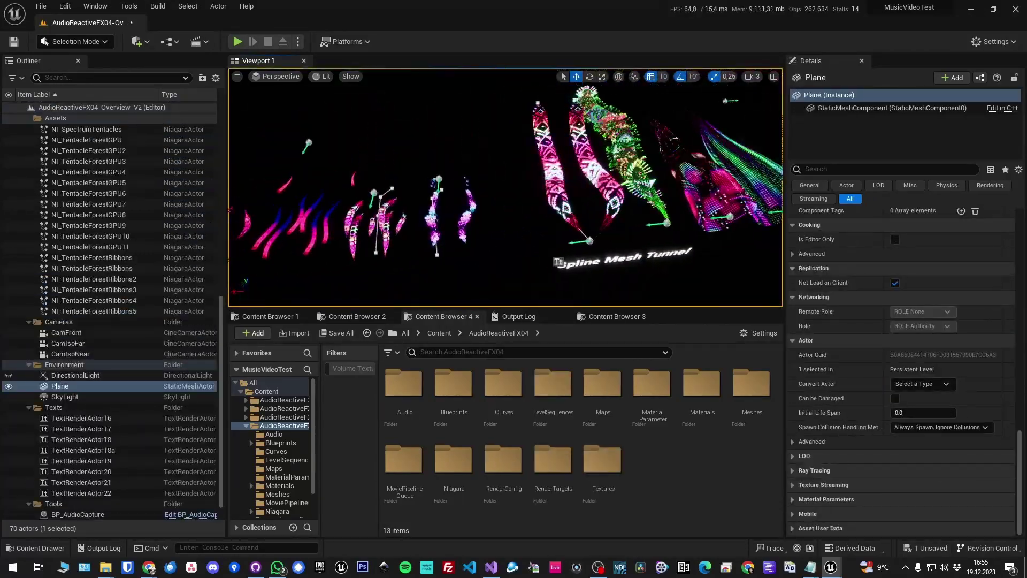
# Inspect NI_MeshTube_2 in the Spline Mesh Tunnel section, then select its parent BP_SplineActor5.
pyautogui.press('w')
pyautogui.moveTo(496, 231); pyautogui.dragTo(541, 230, button='right')
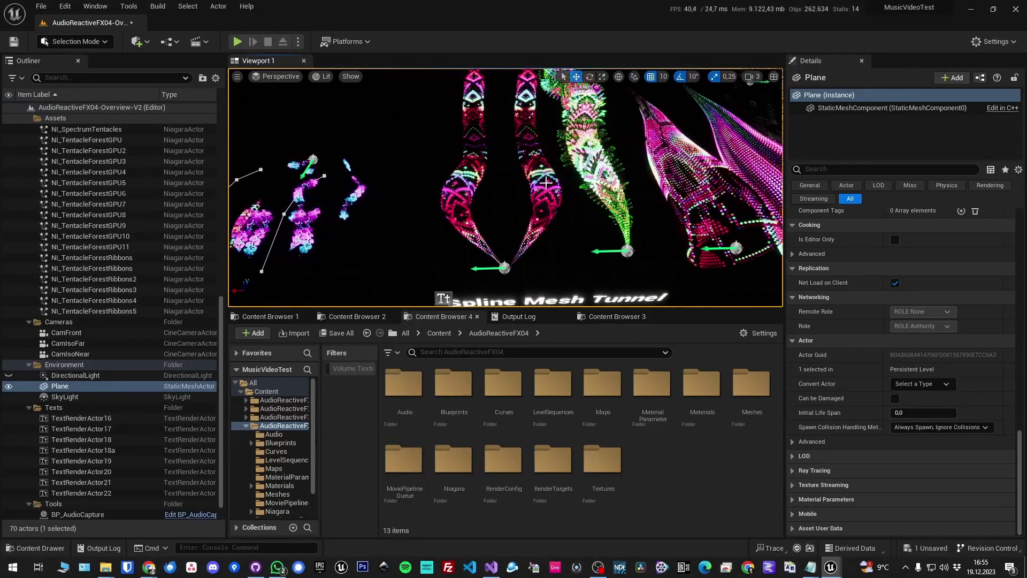
pyautogui.moveTo(470, 255)
pyautogui.mouseDown(button='right')
pyautogui.moveTo(527, 251)
pyautogui.moveTo(470, 255)
pyautogui.mouseUp(button='right')
pyautogui.click(510, 204)
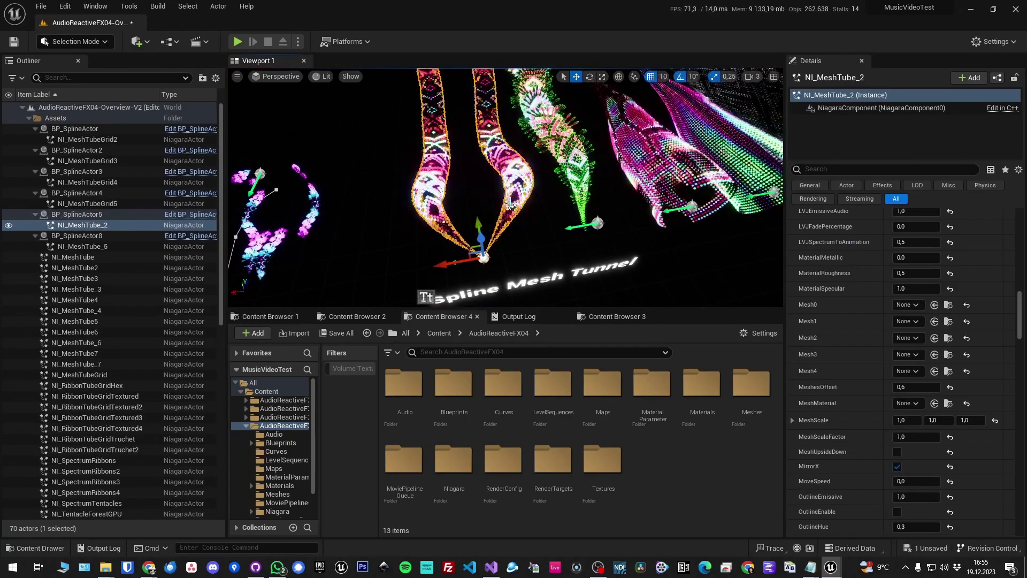
pyautogui.click(80, 214)
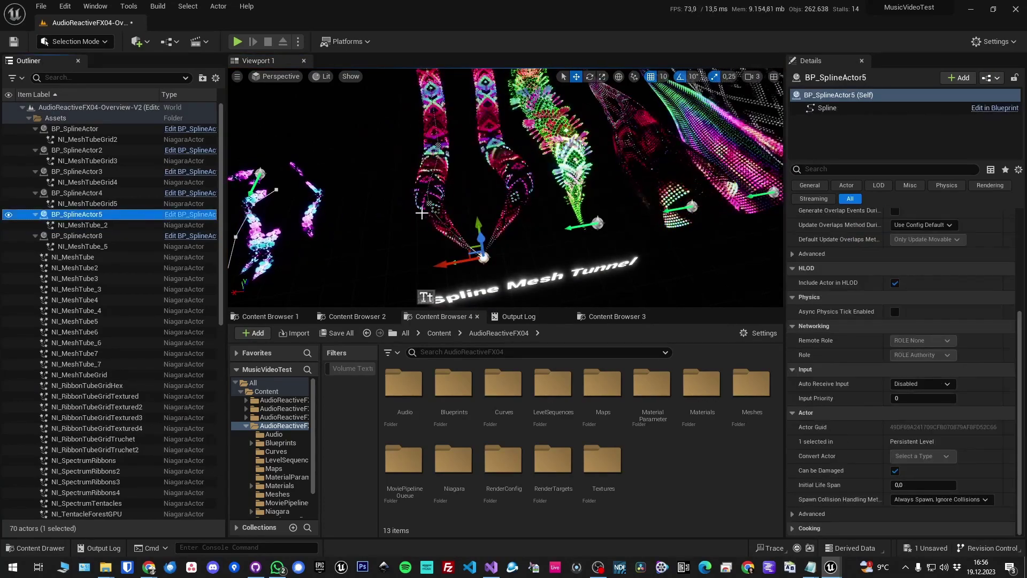
# Examine the pair of curved tubes following BP_SplineActor5's spline and review the color and count parameters of NI_MeshTube_2.
pyautogui.press('w')
pyautogui.moveTo(436, 198); pyautogui.dragTo(459, 181, button='right')
pyautogui.press('s')
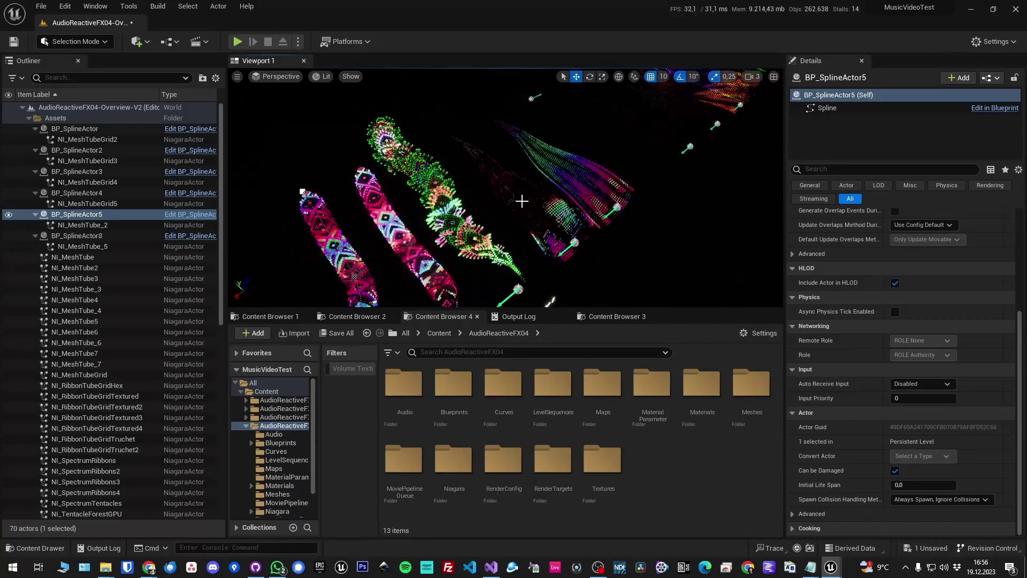
pyautogui.moveTo(413, 168); pyautogui.dragTo(328, 162, button='right')
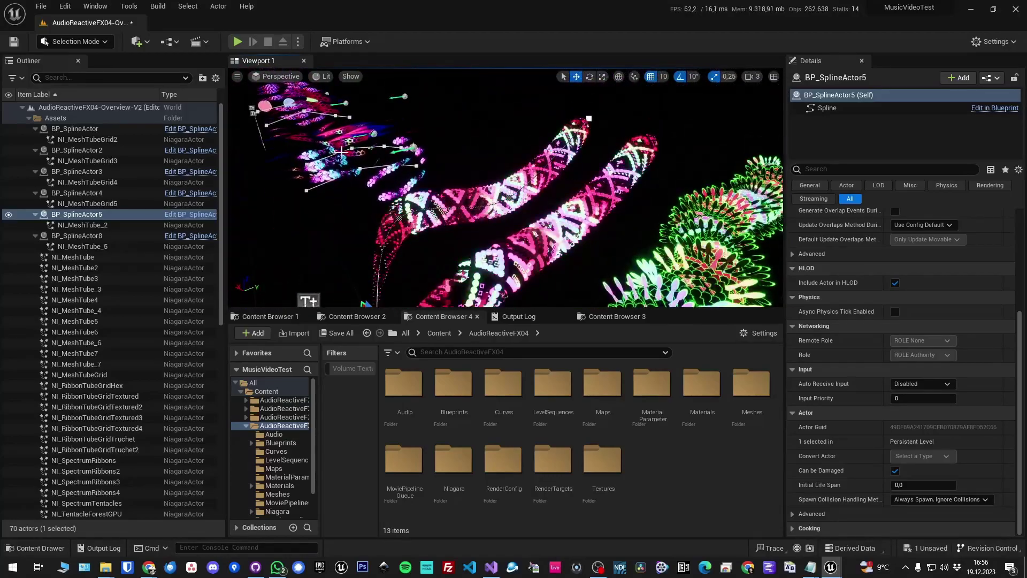
pyautogui.click(554, 284)
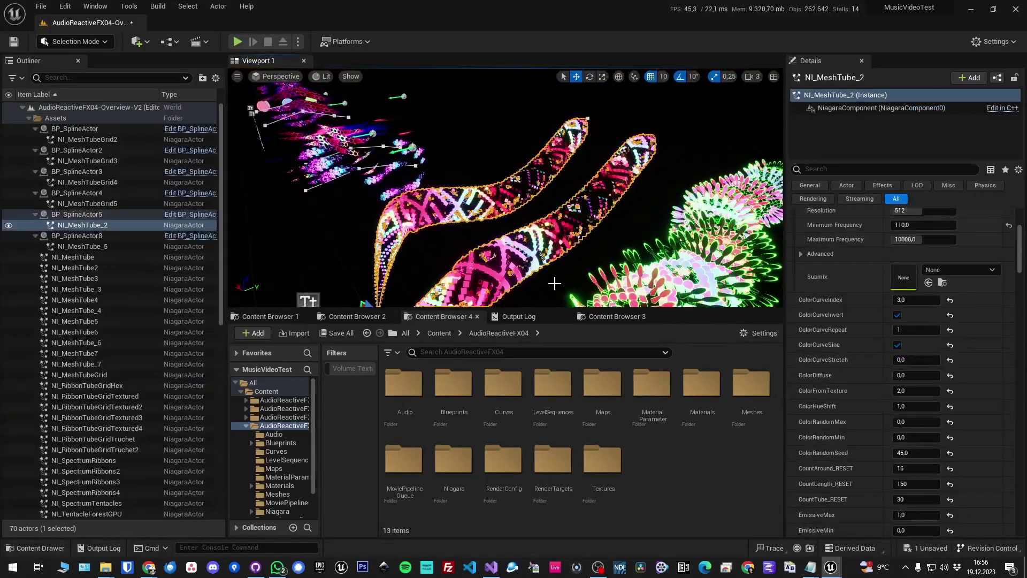
pyautogui.click(518, 273)
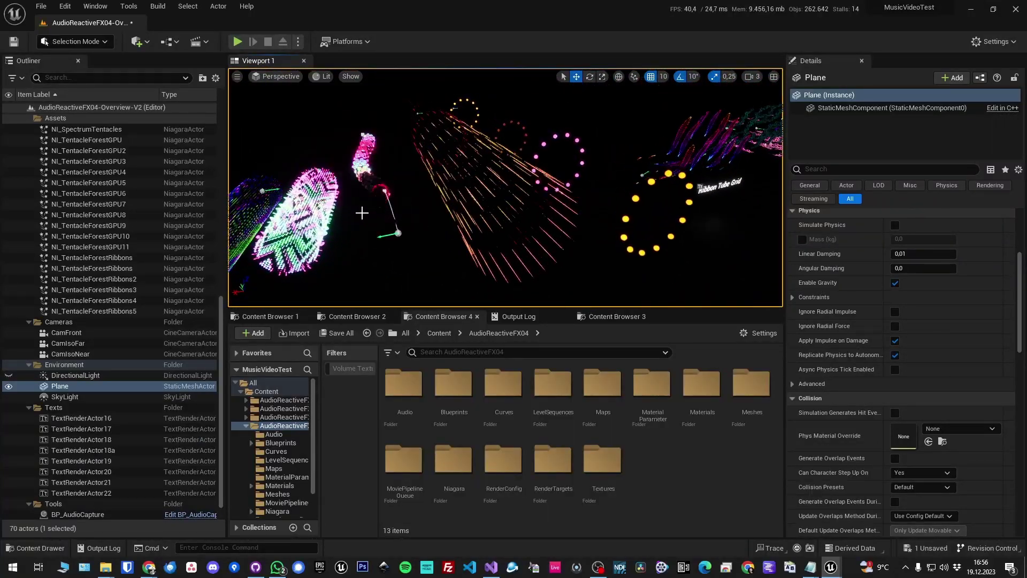
# Inspect the spline-driven NI_MeshTube_5 and the NI_MeshTube7 tunnel, including a look from inside the tunnels.
pyautogui.click(441, 175)
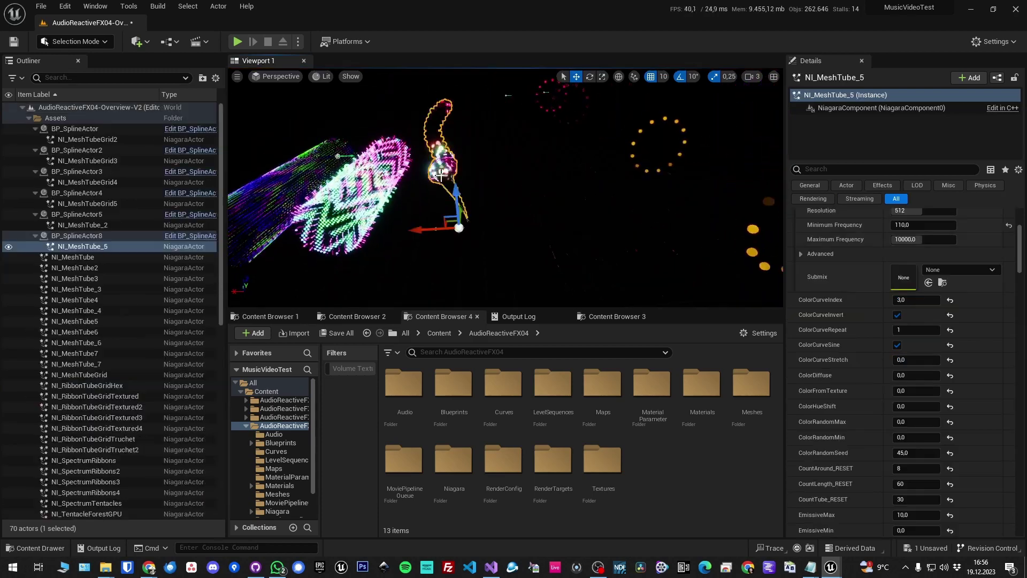
pyautogui.click(342, 199)
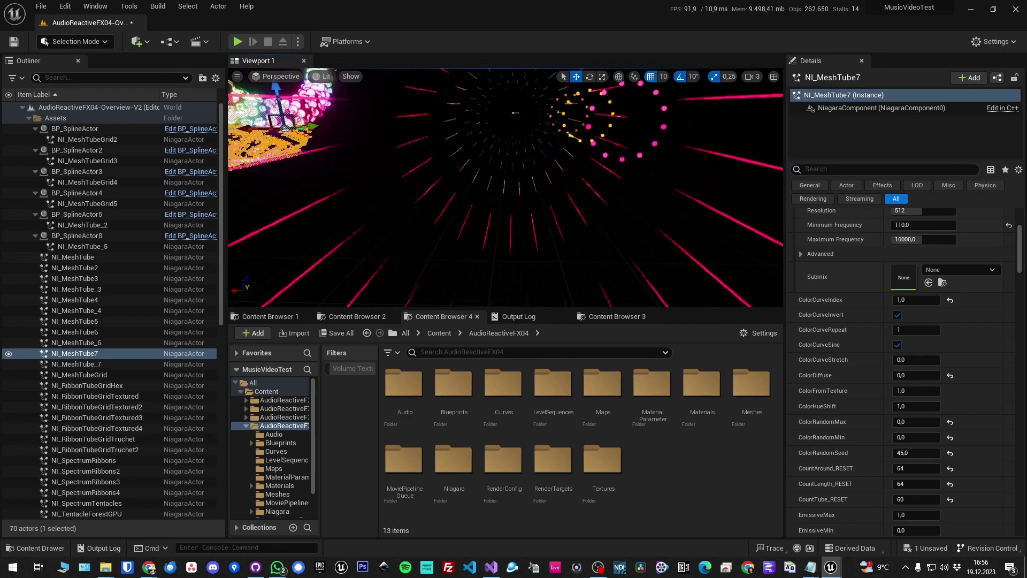
pyautogui.moveTo(427, 198); pyautogui.dragTo(455, 155, button='right')
pyautogui.moveTo(602, 257); pyautogui.dragTo(661, 247, button='right')
# Review the user parameters of NI_RibbonTubeGridHex's Niagara component, from the spline and width curve settings back to the system asset.
pyautogui.press('w')
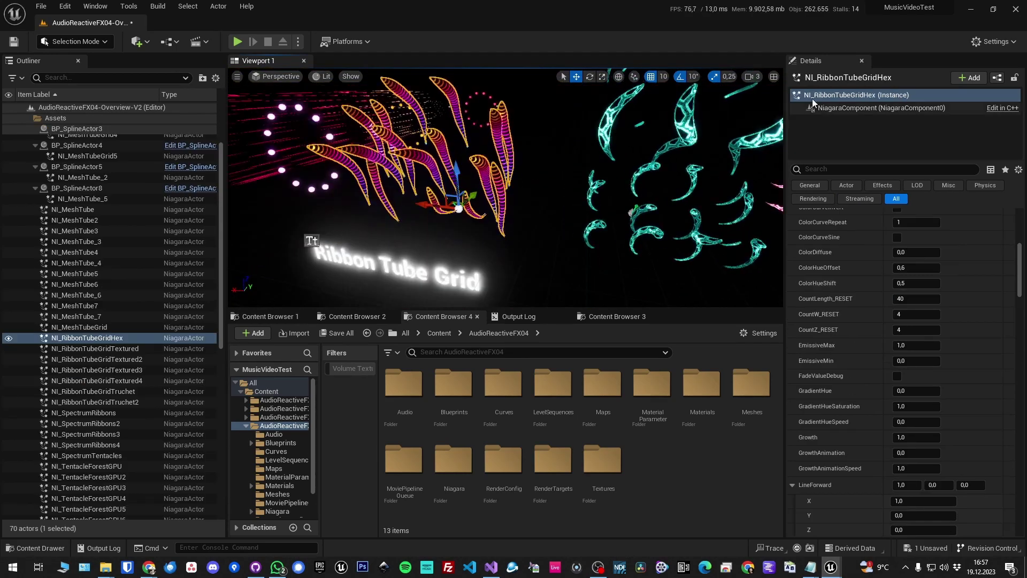
pyautogui.click(836, 107)
pyautogui.scroll(4, 843, 297)
pyautogui.scroll(5, 842, 297)
pyautogui.scroll(-2, 855, 368)
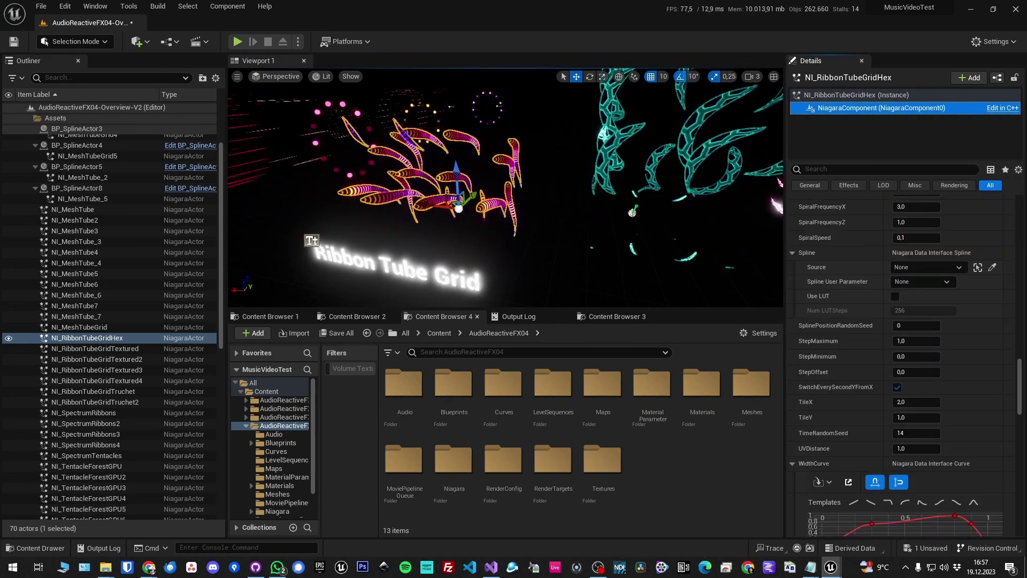
pyautogui.scroll(3, 911, 276)
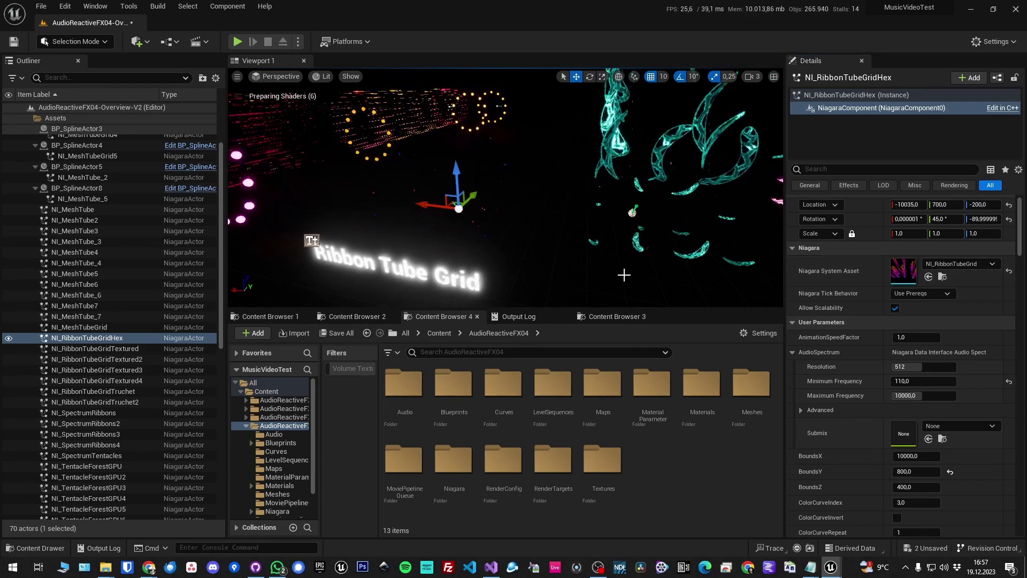
# Open the NI_RibbonTubeGrid system in a maximized editor and compare the settings of its two Ribbon Renderers.
pyautogui.moveTo(1026, 49); pyautogui.dragTo(331, 71)
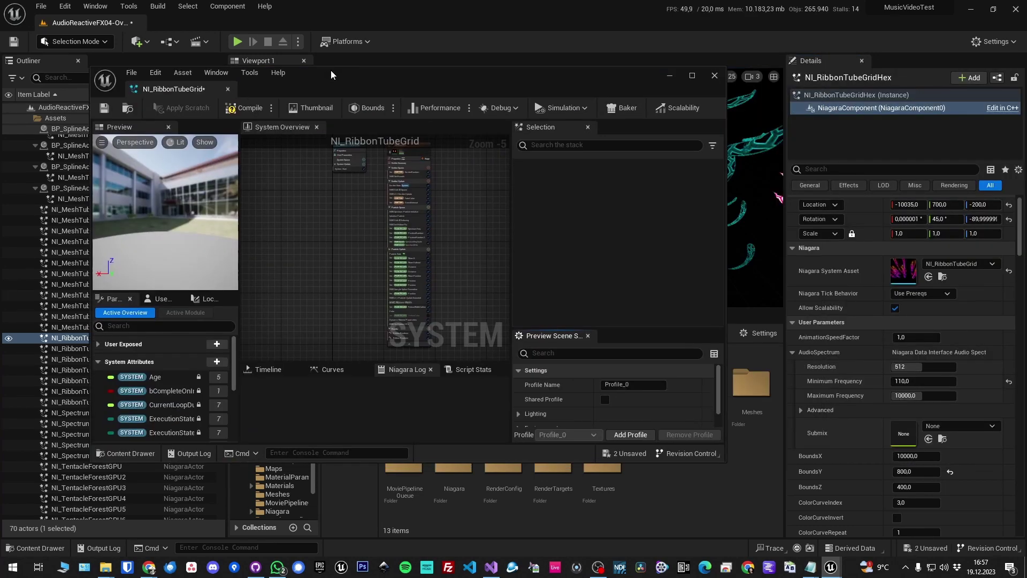
pyautogui.doubleClick(385, 68)
pyautogui.scroll(3, 399, 287)
pyautogui.scroll(2, 399, 291)
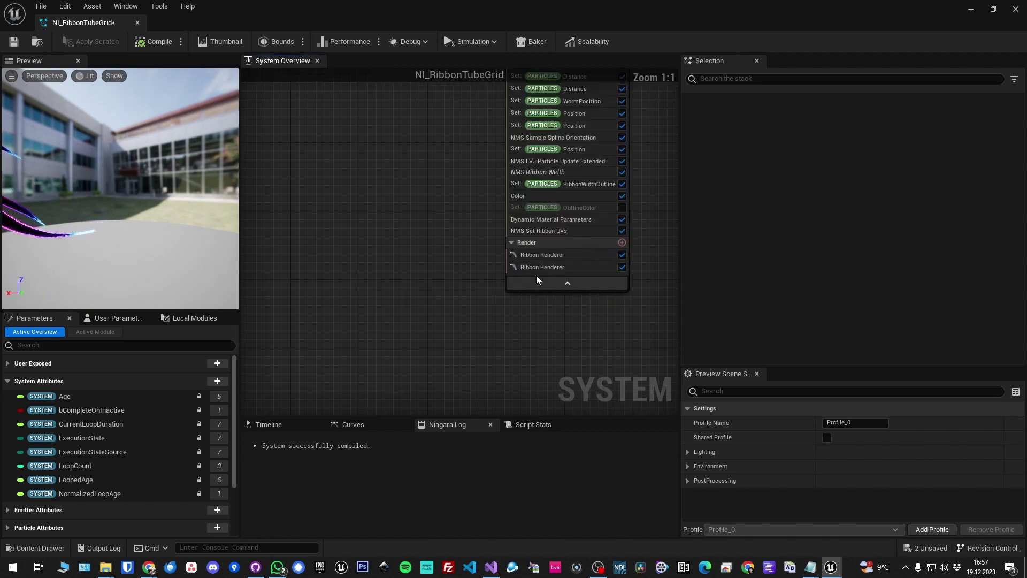
pyautogui.click(540, 269)
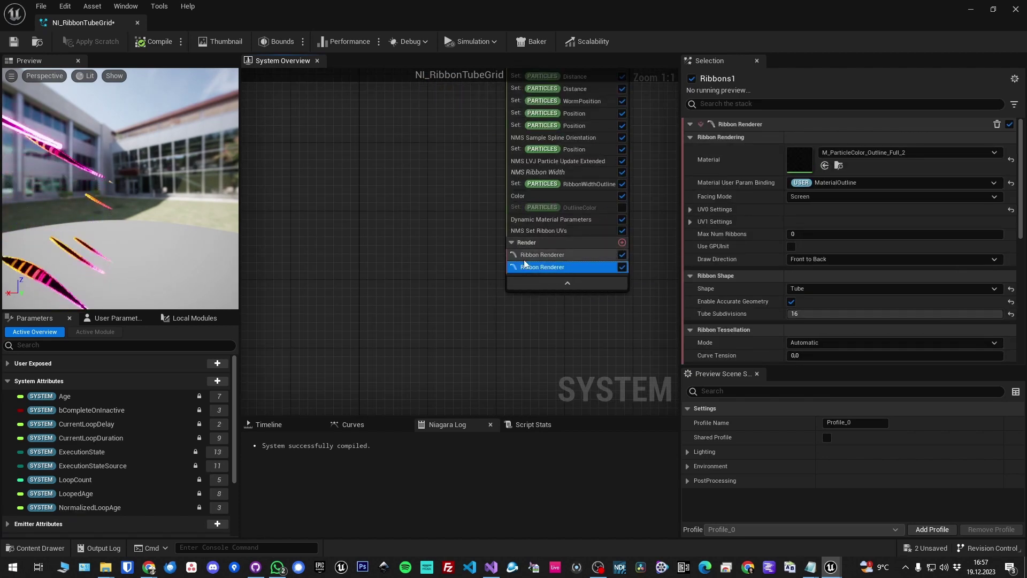
pyautogui.click(551, 254)
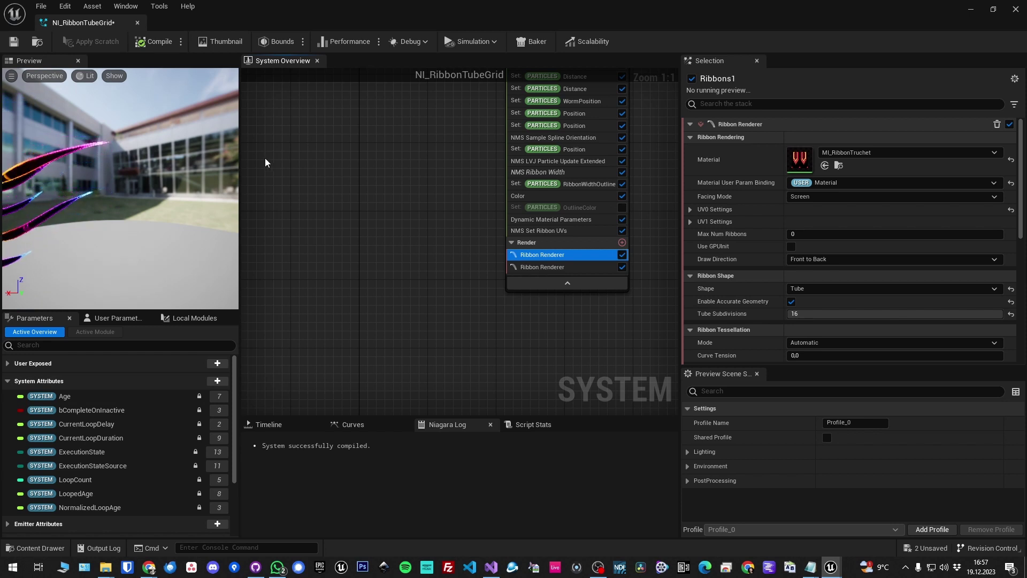
# Open the MI_RibbonTruchet material instance to examine its step, texture and zoom parameters, then return to the overview level.
pyautogui.click(801, 163)
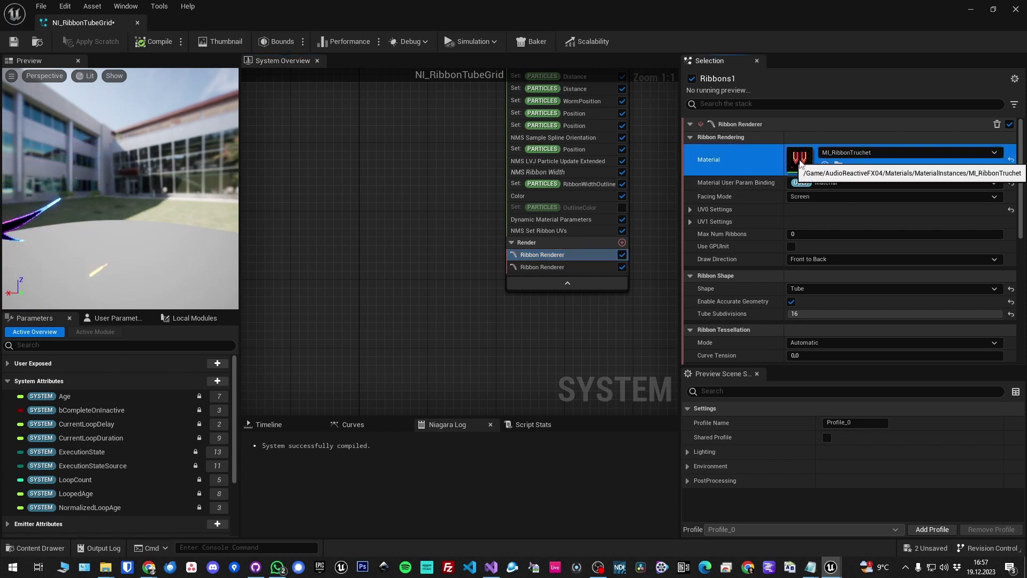
pyautogui.doubleClick(801, 163)
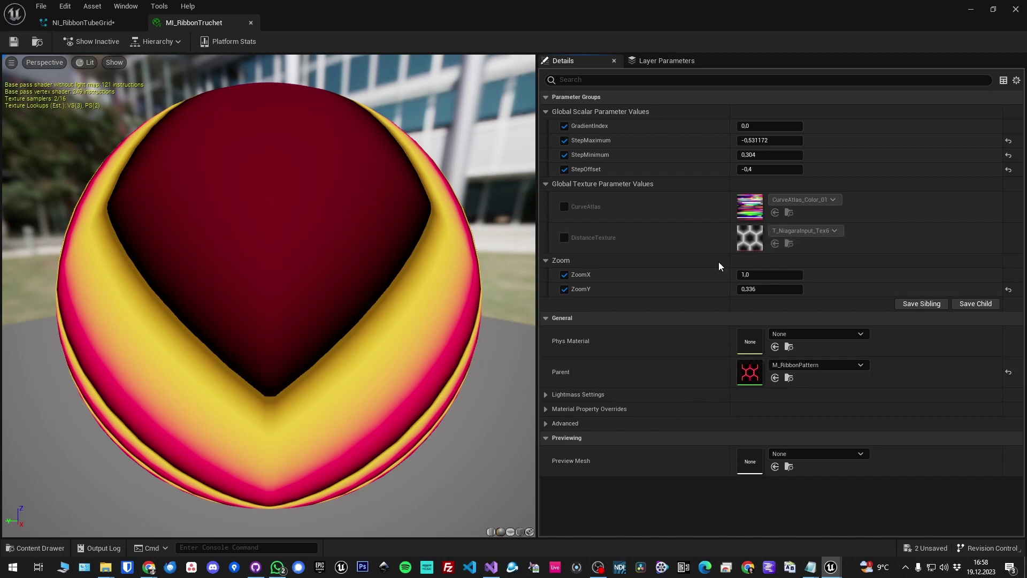
pyautogui.click(969, 11)
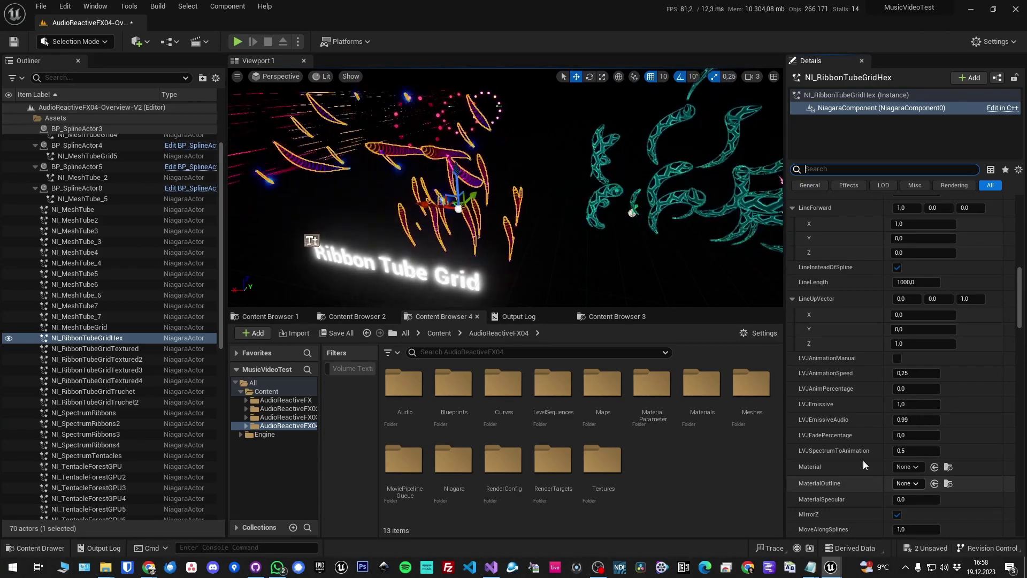
# View the remaining Ribbon Tube Grid effects through to the Spectrum Analyzer section.
pyautogui.moveTo(564, 251); pyautogui.dragTo(660, 230, button='right')
pyautogui.press('w')
pyautogui.press('s')
pyautogui.press('w')
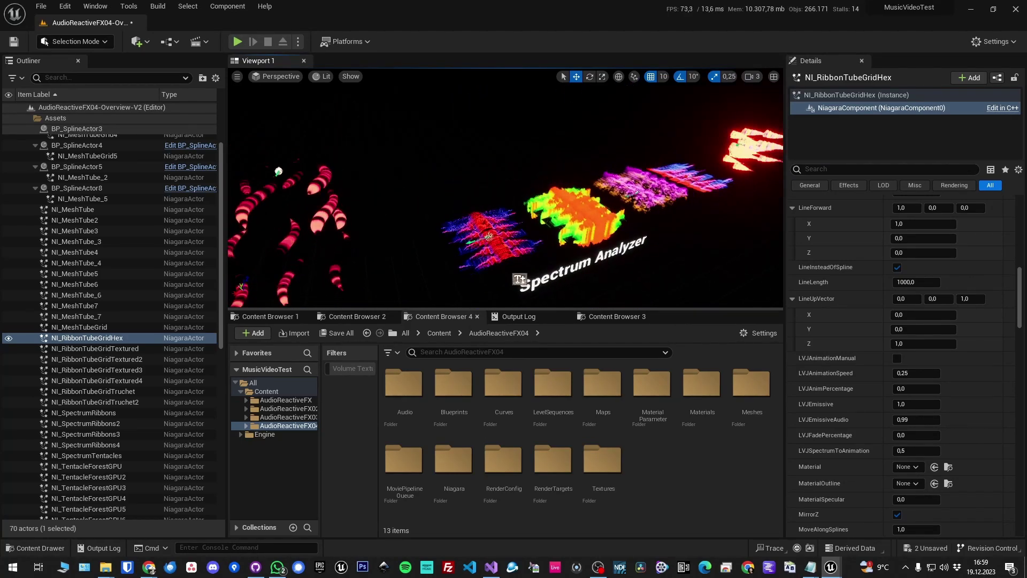
# Examine the blue-red, yellow-green and purple-orange effects in the Spectrum Analyzer section up close.
pyautogui.click(486, 245)
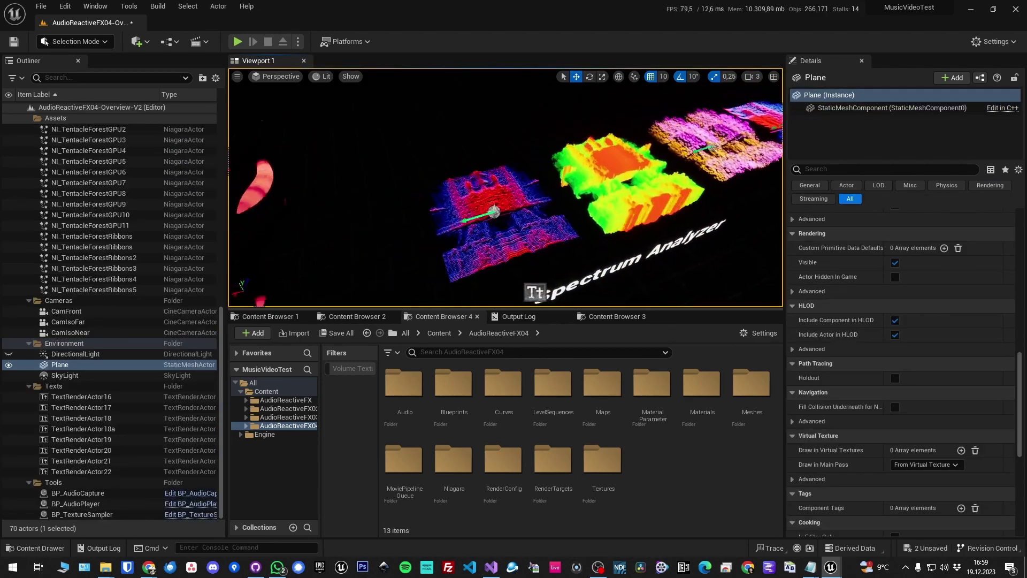
pyautogui.moveTo(422, 166); pyautogui.dragTo(422, 181, button='right')
pyautogui.press('w')
pyautogui.press('s')
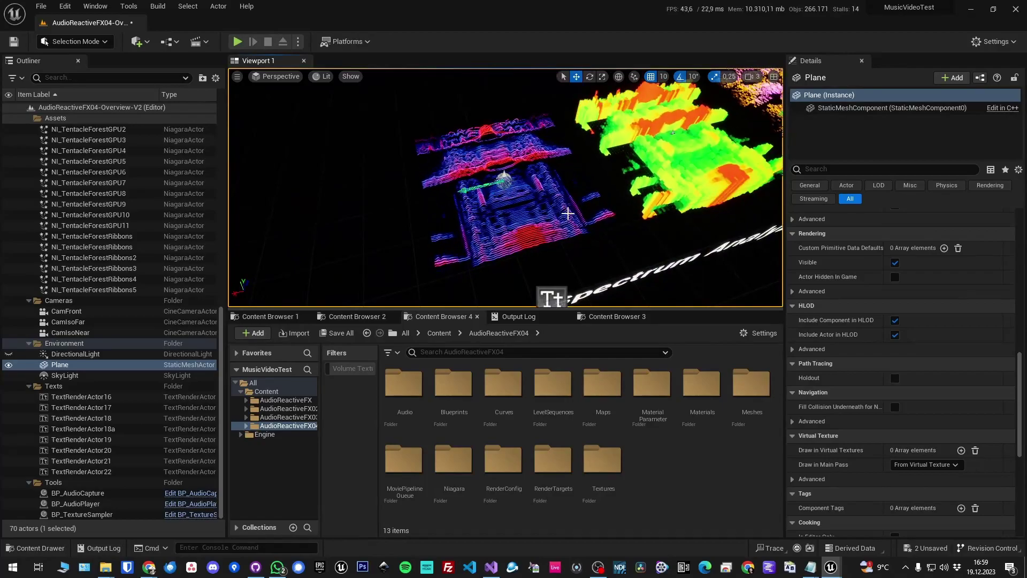
pyautogui.moveTo(451, 227); pyautogui.dragTo(451, 226, button='right')
pyautogui.press('d')
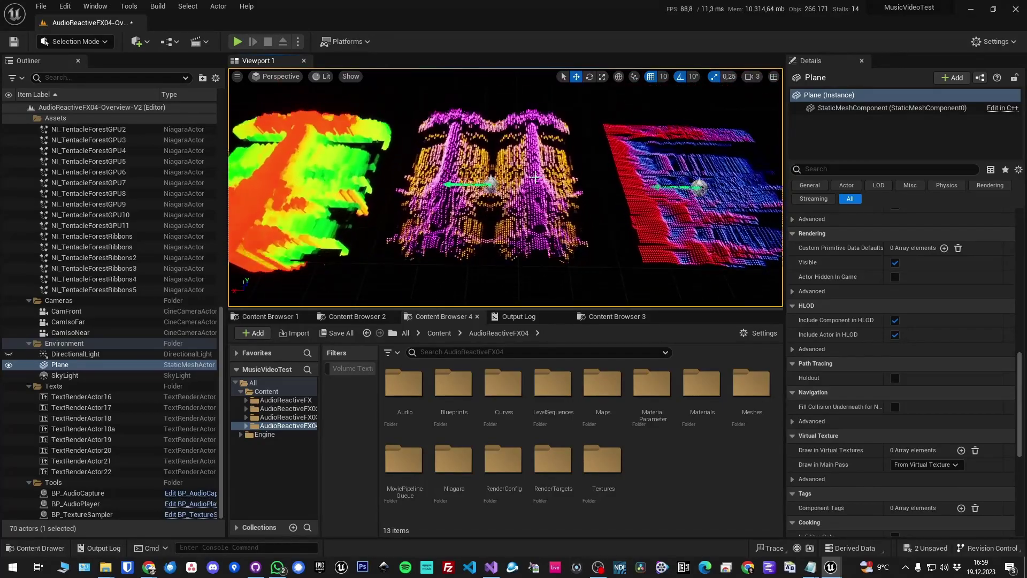
# View the other spectrum analyzers and inspect the user parameters of NI_SpectrumRibbons2.
pyautogui.press('w')
pyautogui.moveTo(536, 177); pyautogui.dragTo(562, 184, button='right')
pyautogui.press('s')
pyautogui.press('w')
pyautogui.press('s')
pyautogui.click(517, 205)
pyautogui.moveTo(536, 176); pyautogui.dragTo(535, 175)
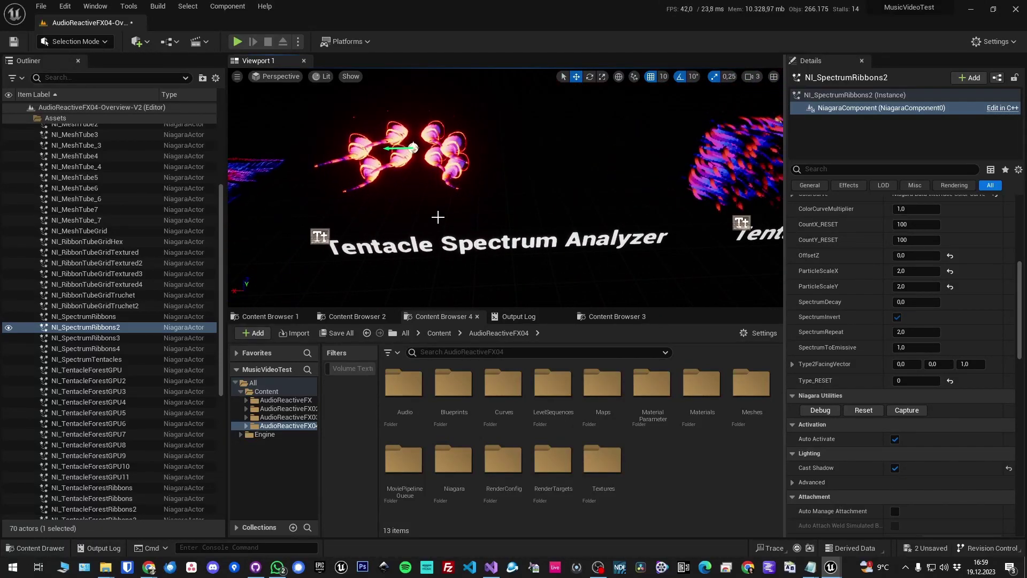
# Examine the orange tentacles of the Tentacle Spectrum Analyzer from several angles.
pyautogui.moveTo(438, 217)
pyautogui.mouseDown(button='right')
pyautogui.moveTo(449, 204)
pyautogui.moveTo(440, 210)
pyautogui.mouseUp(button='right')
pyautogui.moveTo(411, 170); pyautogui.dragTo(411, 170, button='right')
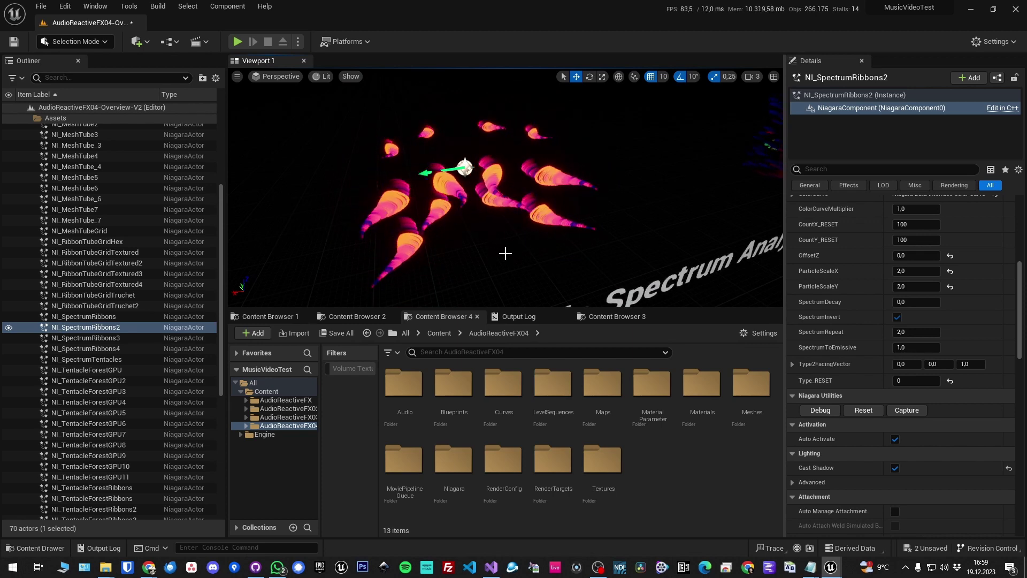
pyautogui.moveTo(508, 272); pyautogui.dragTo(507, 272, button='right')
pyautogui.moveTo(507, 271); pyautogui.dragTo(507, 272)
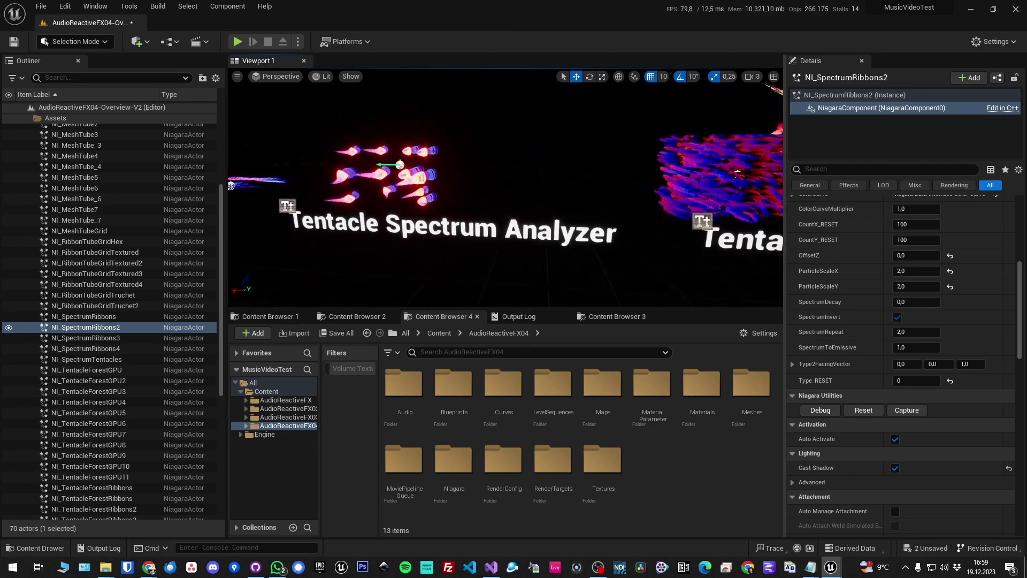
# Examine the first Tentacle Forest GPU effects, including the blue mushroom-shaped tentacles with the hexagon pattern.
pyautogui.moveTo(508, 272); pyautogui.dragTo(508, 271, button='right')
pyautogui.moveTo(477, 277); pyautogui.dragTo(477, 278)
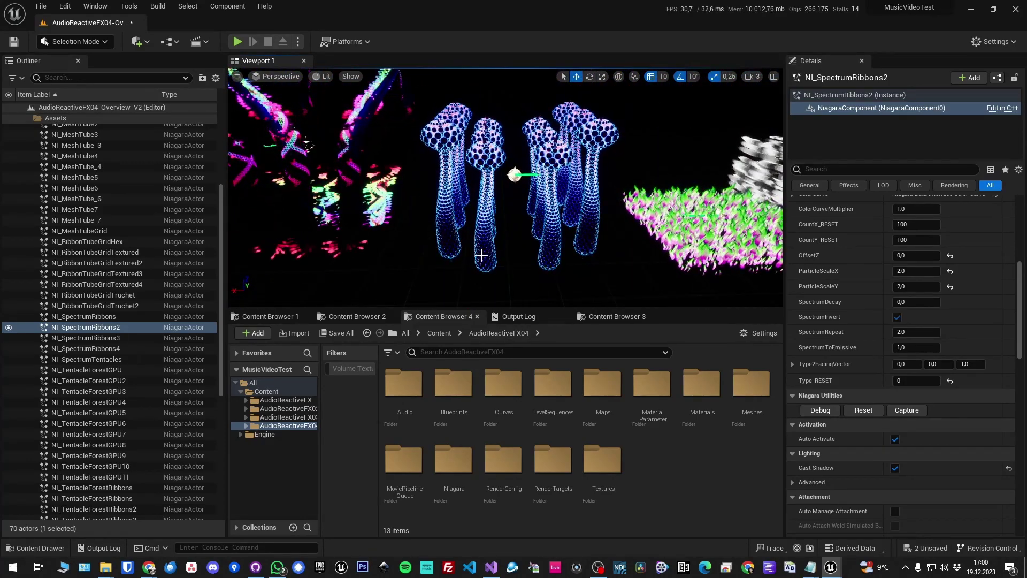
pyautogui.moveTo(509, 197); pyautogui.dragTo(509, 197, button='right')
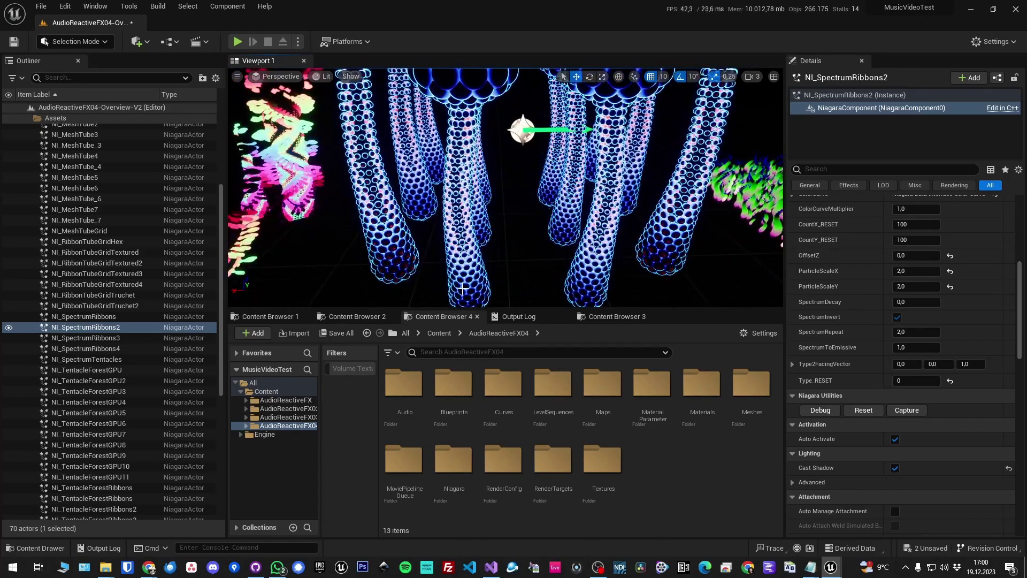
pyautogui.scroll(10, 463, 289)
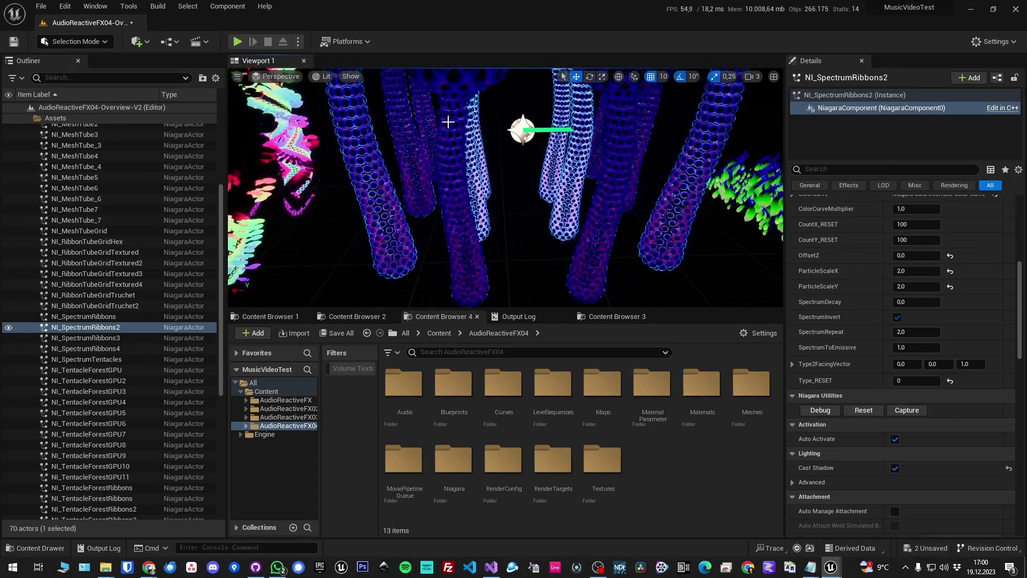
pyautogui.moveTo(454, 193); pyautogui.dragTo(385, 163, button='right')
pyautogui.press('s')
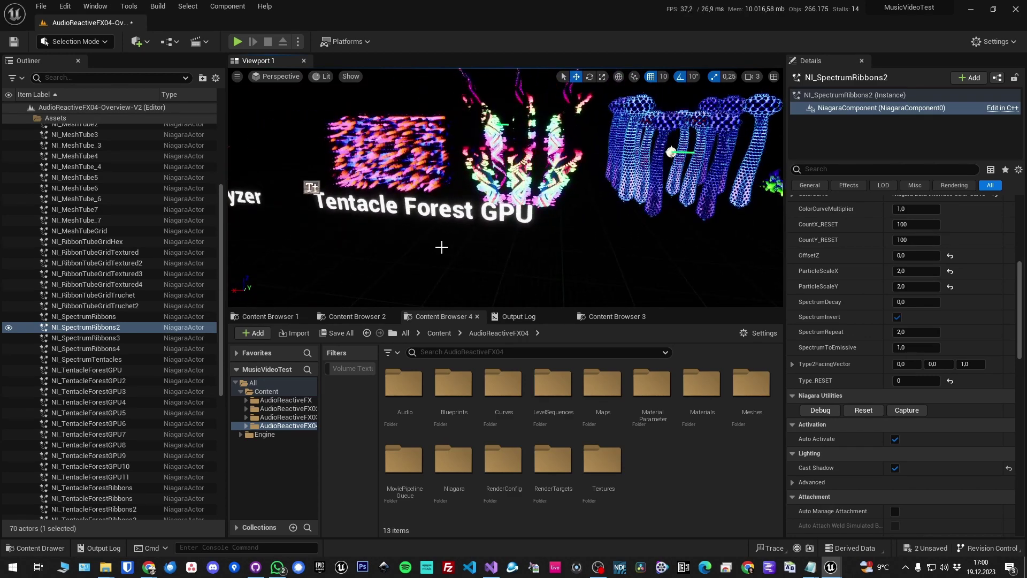
# Tour the remaining Tentacle Forest GPU effects, from the grass-like carpet and white tentacles to the pink particle shape.
pyautogui.press('w')
pyautogui.moveTo(493, 225); pyautogui.dragTo(481, 265, button='right')
pyautogui.press('s')
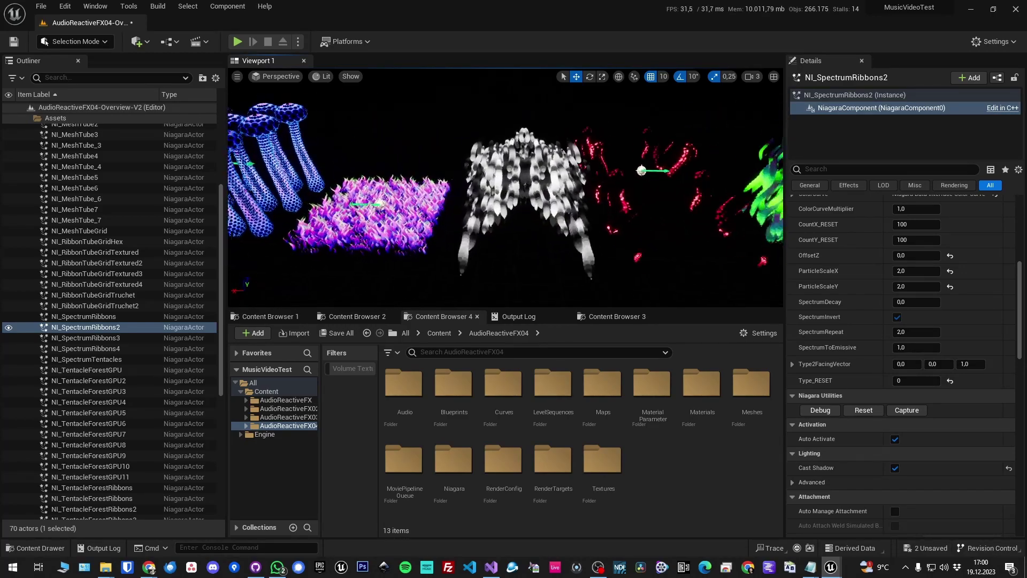
pyautogui.moveTo(505, 187); pyautogui.dragTo(369, 174, button='right')
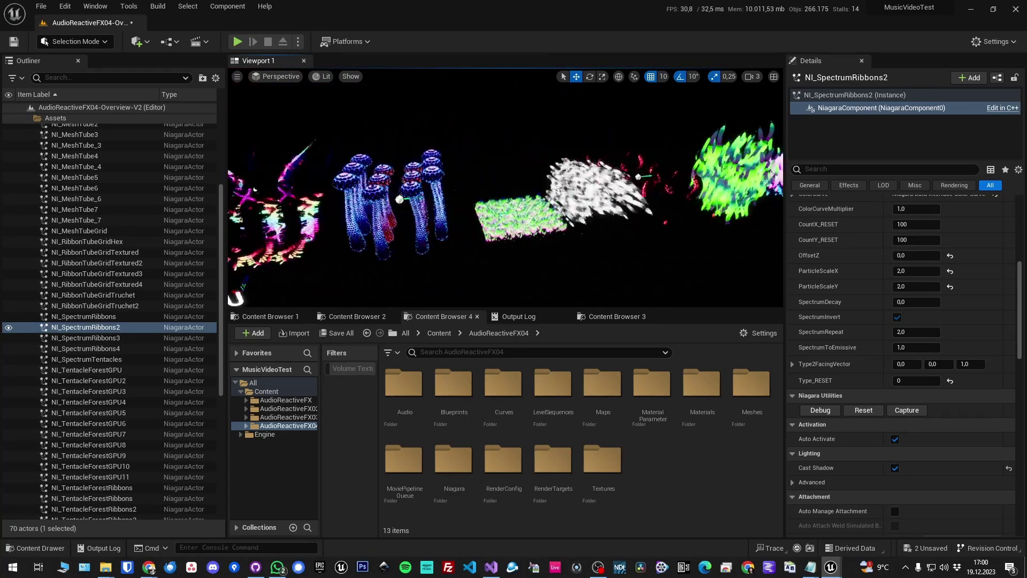
pyautogui.press('w')
pyautogui.moveTo(505, 187); pyautogui.dragTo(575, 188, button='right')
pyautogui.moveTo(505, 187); pyautogui.dragTo(521, 179, button='right')
pyautogui.press('d')
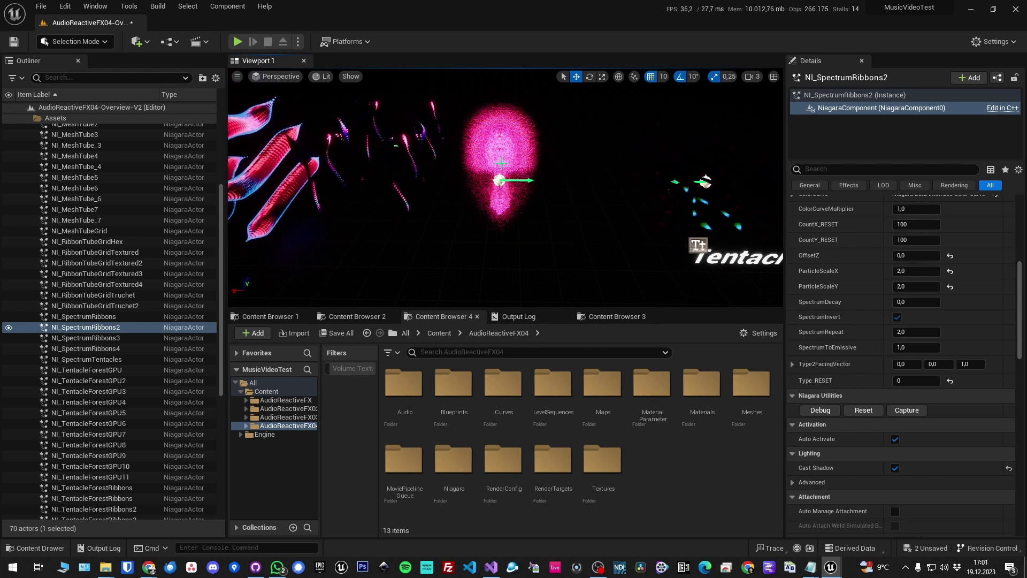
# Examine the effects in the Tentacle Forest Ribbons section, first up close and then as a whole.
pyautogui.moveTo(505, 188); pyautogui.dragTo(644, 171, button='right')
pyautogui.press('w')
pyautogui.moveTo(505, 187); pyautogui.dragTo(508, 197, button='right')
pyautogui.press('w')
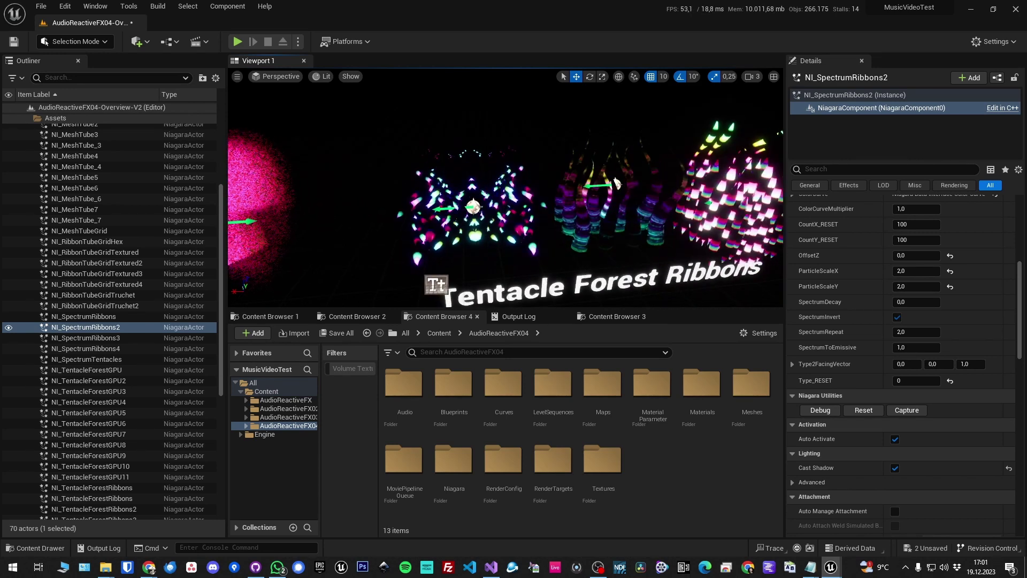
pyautogui.press('s')
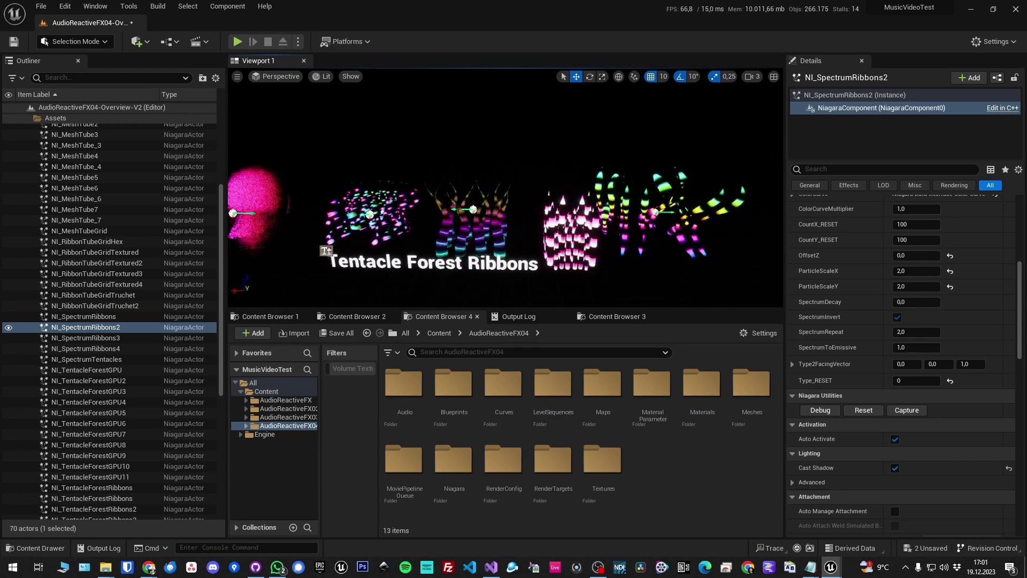
# Take a closer look at the effects above the Tentacle Forest Ribbons label.
pyautogui.press('w')
pyautogui.press('d')
pyautogui.moveTo(508, 196); pyautogui.dragTo(545, 196, button='right')
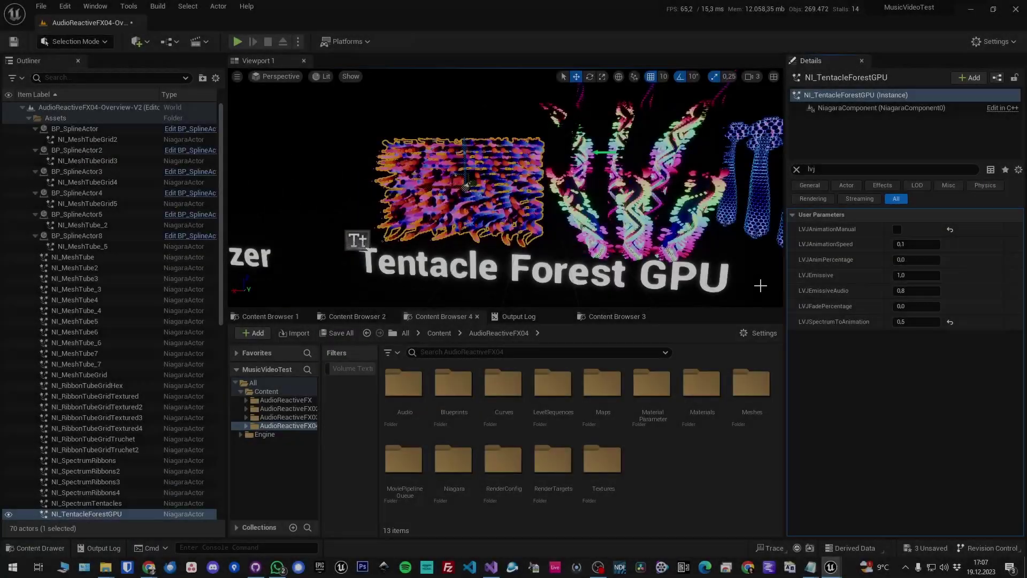
# Clear the selection and reselect the carpet-like first Tentacle Forest GPU effect to view its LVJ parameters.
pyautogui.click(760, 285)
pyautogui.click(419, 110)
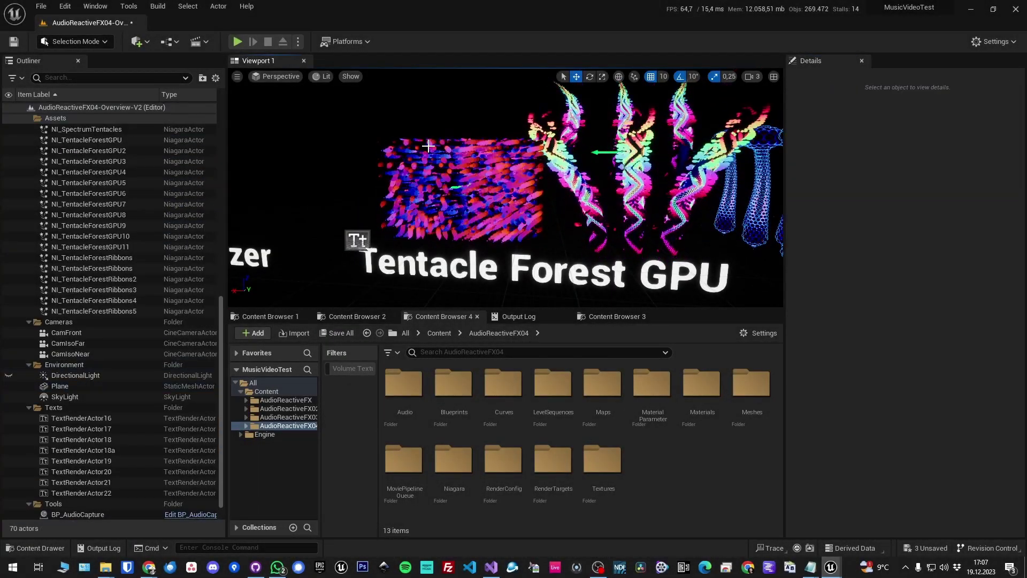
pyautogui.click(472, 166)
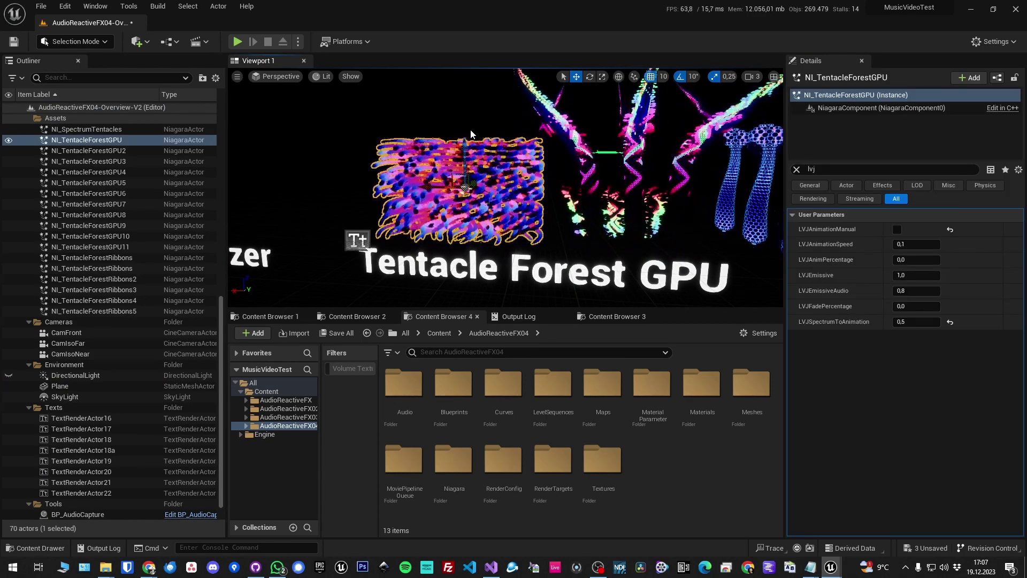
# Select the red textured ribbon tube grid NI_RibbonTubeGridTextured4 and examine its tubes and LVJ parameters.
pyautogui.moveTo(470, 134); pyautogui.dragTo(369, 130, button='right')
pyautogui.press('w')
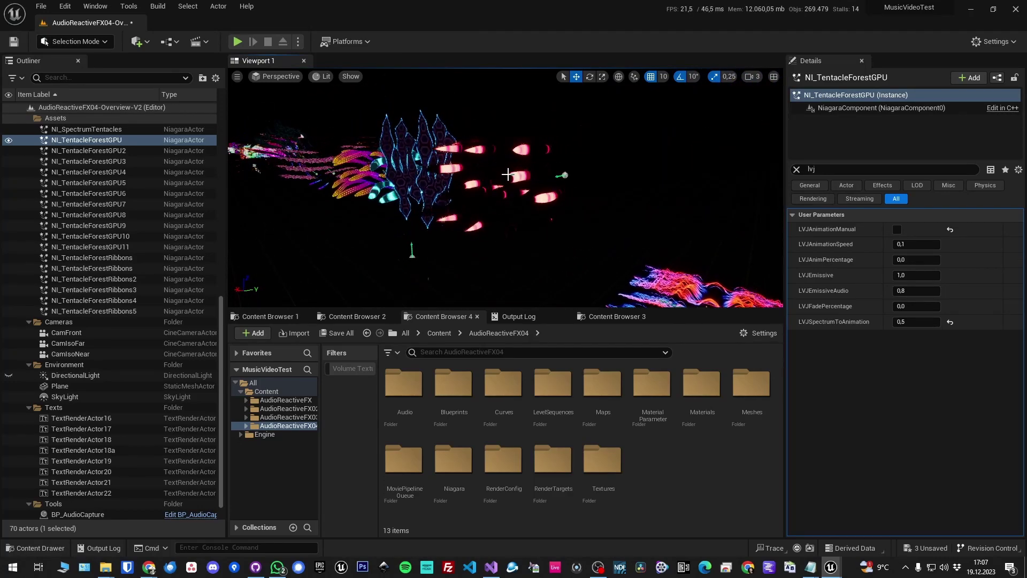
pyautogui.click(507, 174)
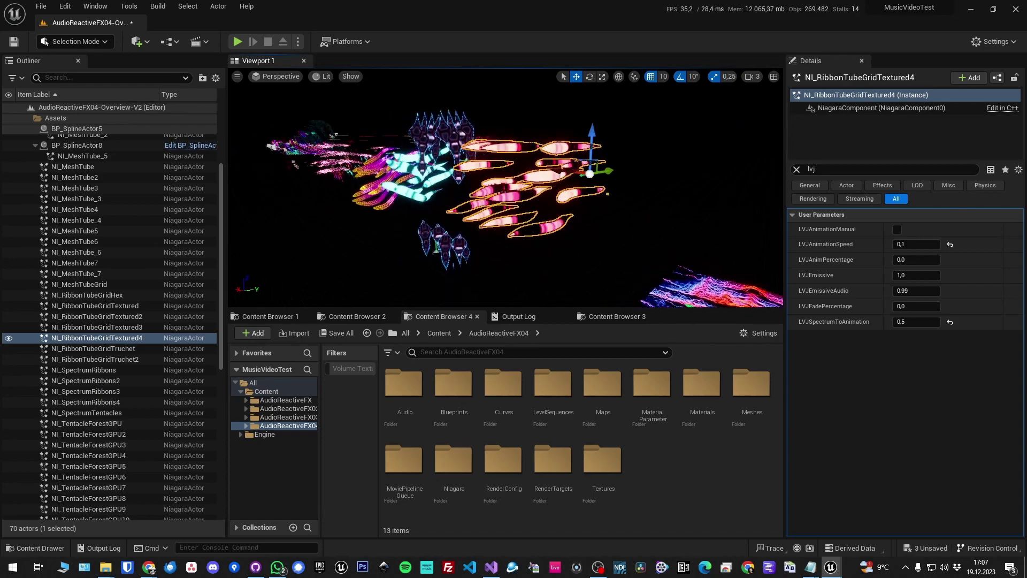
pyautogui.moveTo(525, 237); pyautogui.dragTo(524, 237, button='right')
pyautogui.press('w')
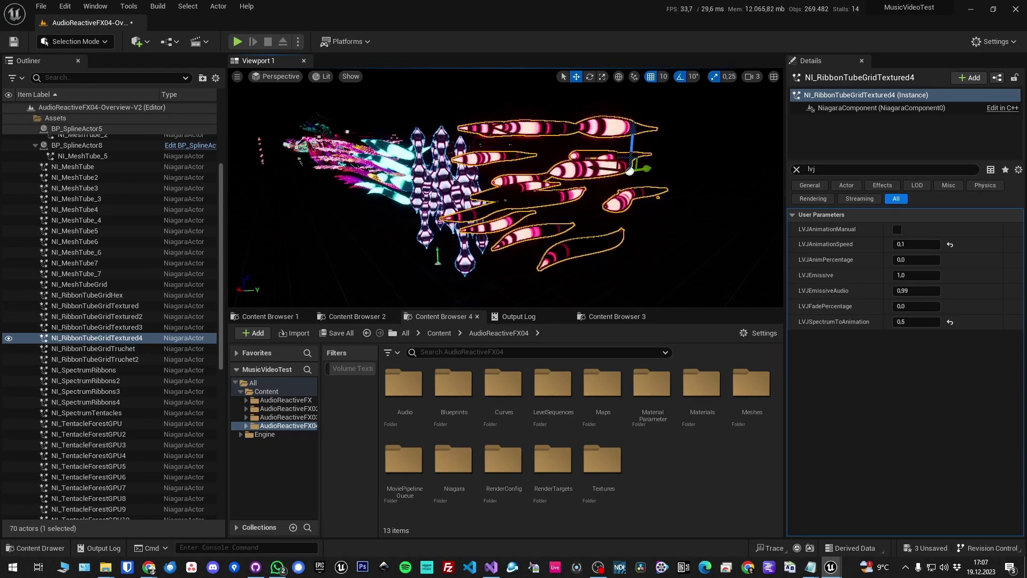
# Return to the Tentacle Forest GPU section and select its carpet-like first effect, framed together with the section label.
pyautogui.click(626, 261)
pyautogui.rightClick(627, 261)
pyautogui.click(652, 256)
pyautogui.moveTo(635, 259); pyautogui.dragTo(652, 246, button='right')
pyautogui.moveTo(361, 229); pyautogui.dragTo(455, 203, button='right')
pyautogui.click(452, 200)
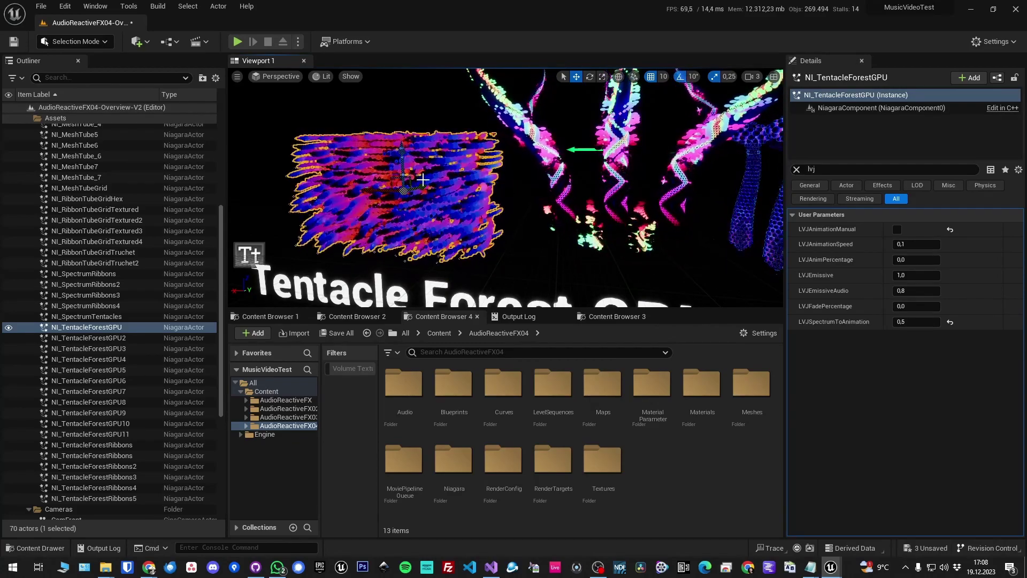
pyautogui.press('s')
pyautogui.moveTo(424, 182); pyautogui.dragTo(424, 176, button='right')
pyautogui.press('w')
pyautogui.press('s')
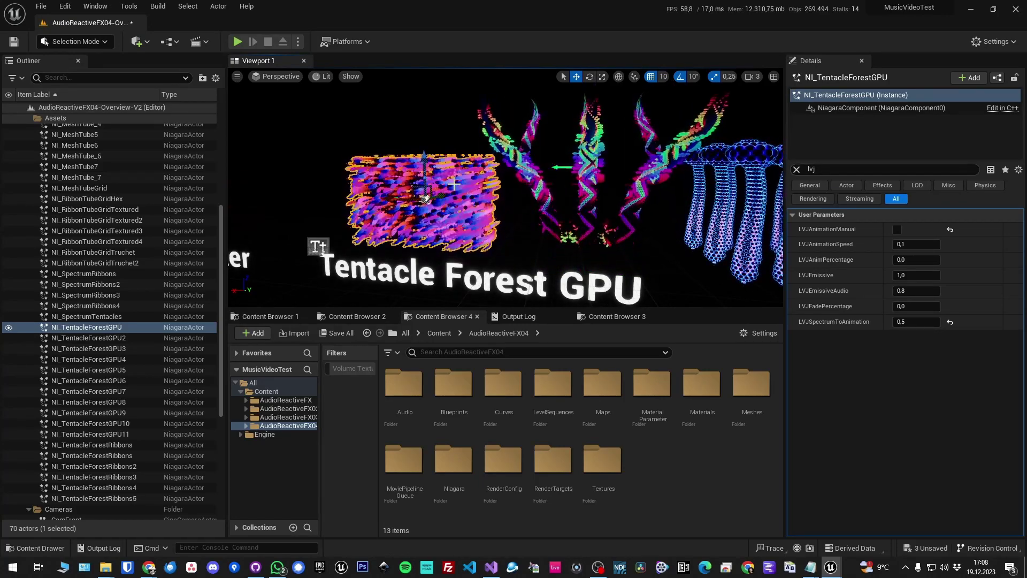
# Filter the selected effect's parameters by "frequen" and by "speed" to examine the matching user parameters.
pyautogui.click(831, 170)
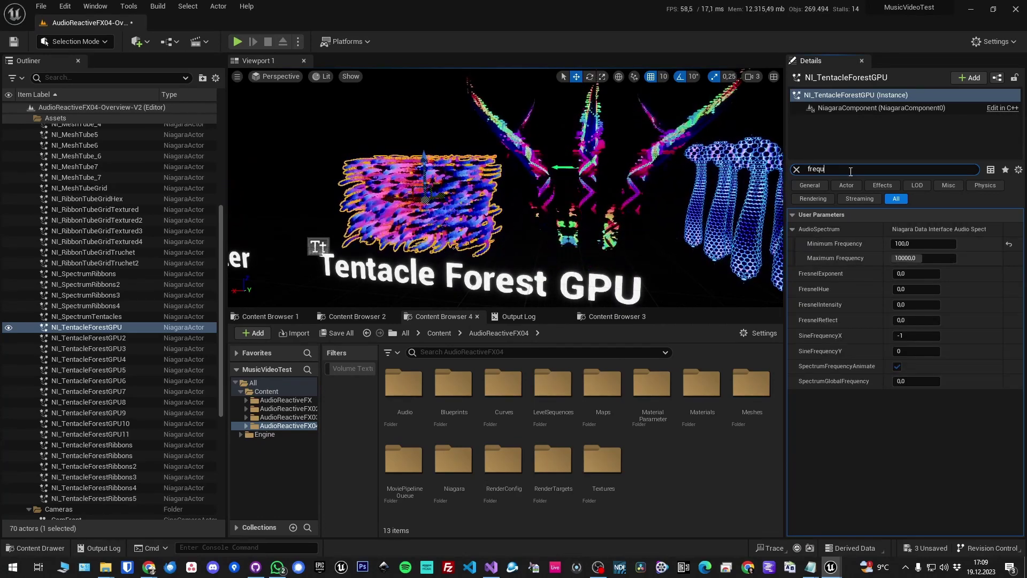
pyautogui.write('en')
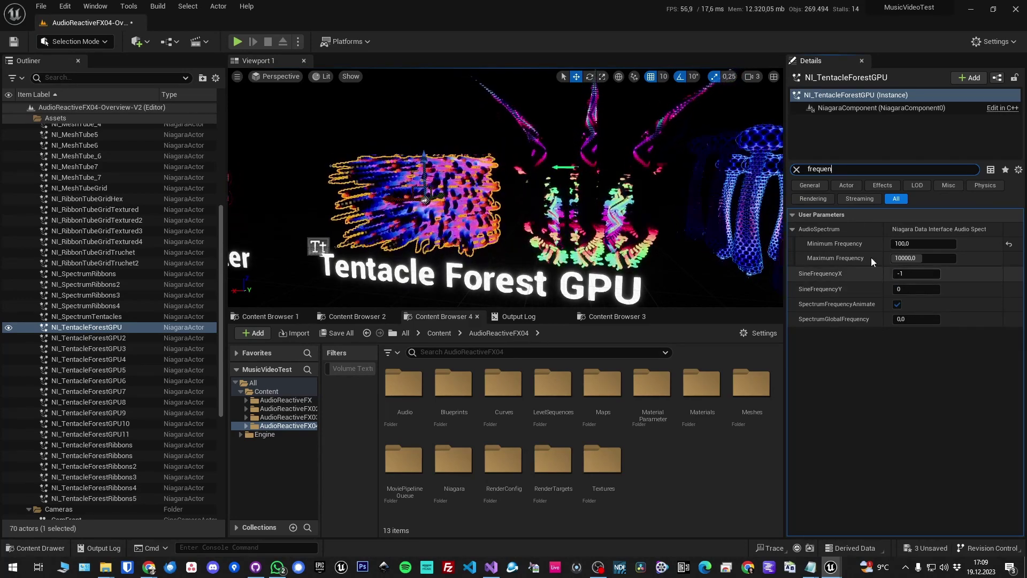
pyautogui.write('speed')
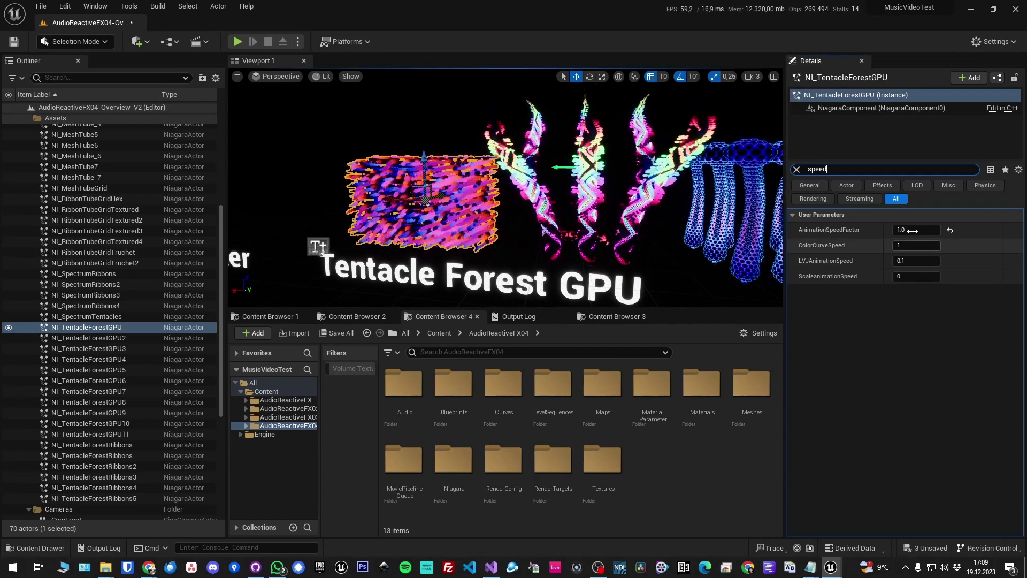
pyautogui.click(920, 262)
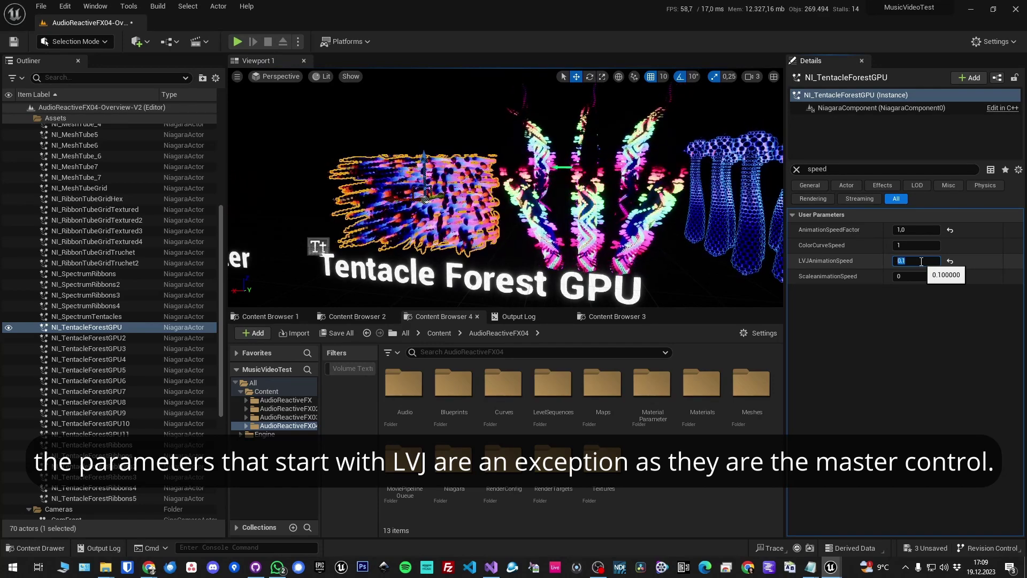
pyautogui.click(886, 352)
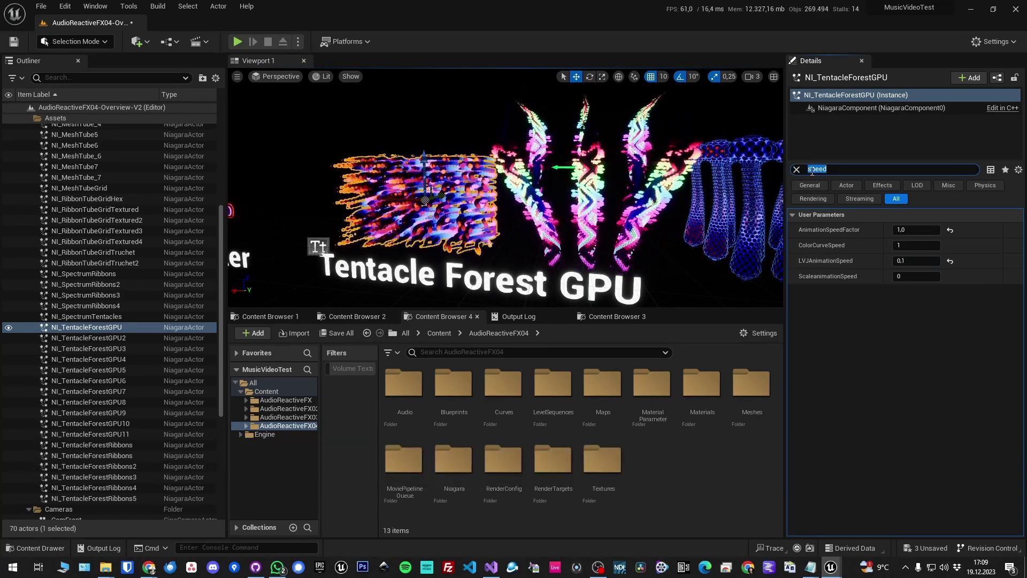
# Filter the parameters by "lvj" and try LVJAnimationSpeed at 1 before returning it to 0,1.
pyautogui.write('lv')
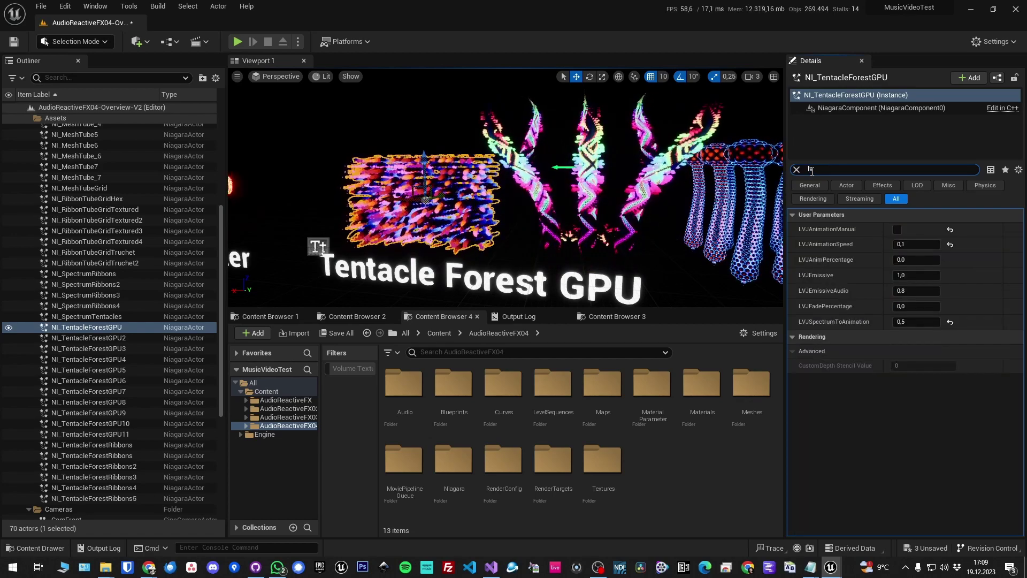
pyautogui.write('j')
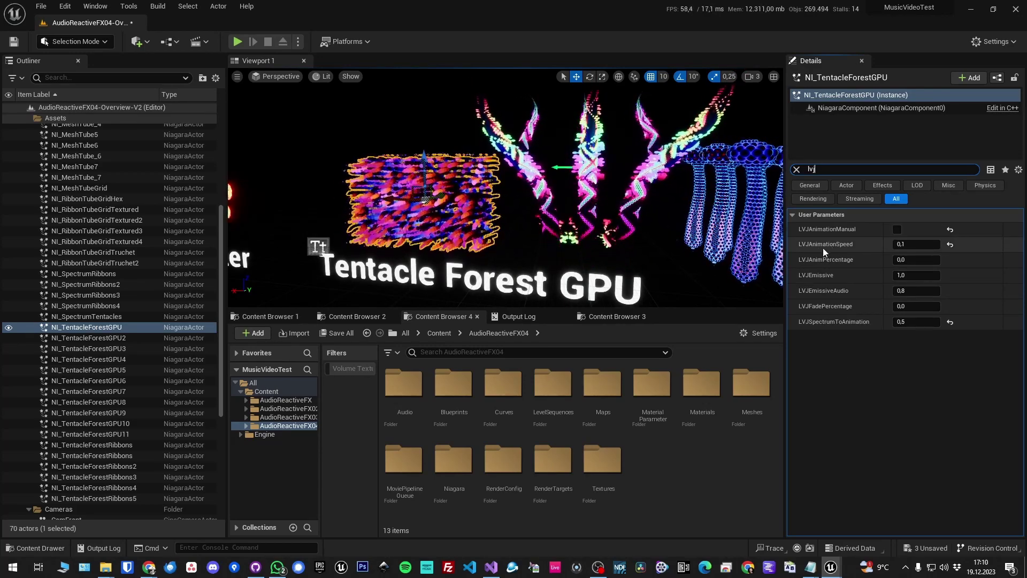
pyautogui.click(910, 245)
pyautogui.write('1')
pyautogui.press('Return')
pyautogui.click(911, 244)
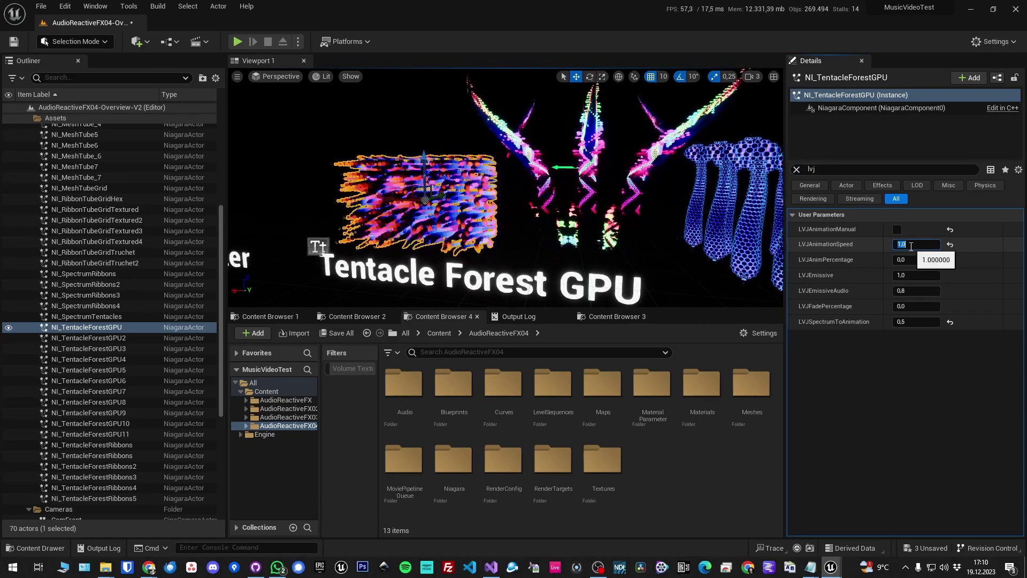
pyautogui.write('0,1')
pyautogui.press('Return')
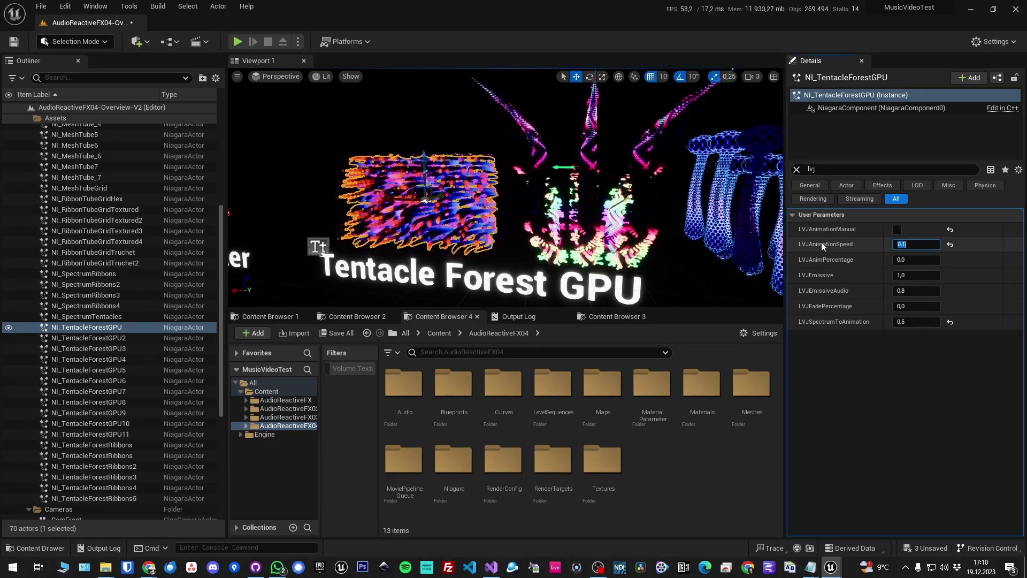
# Enable LVJAnimationManual and try LVJAnimPercentage at 0,35 and 0,5.
pyautogui.click(897, 229)
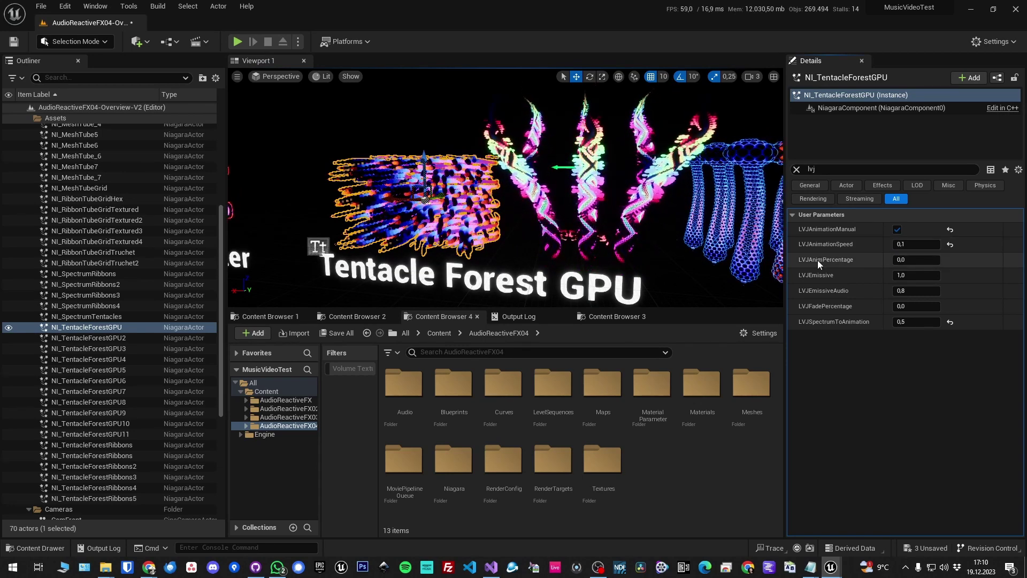
pyautogui.moveTo(902, 260); pyautogui.dragTo(907, 259)
pyautogui.click(909, 260)
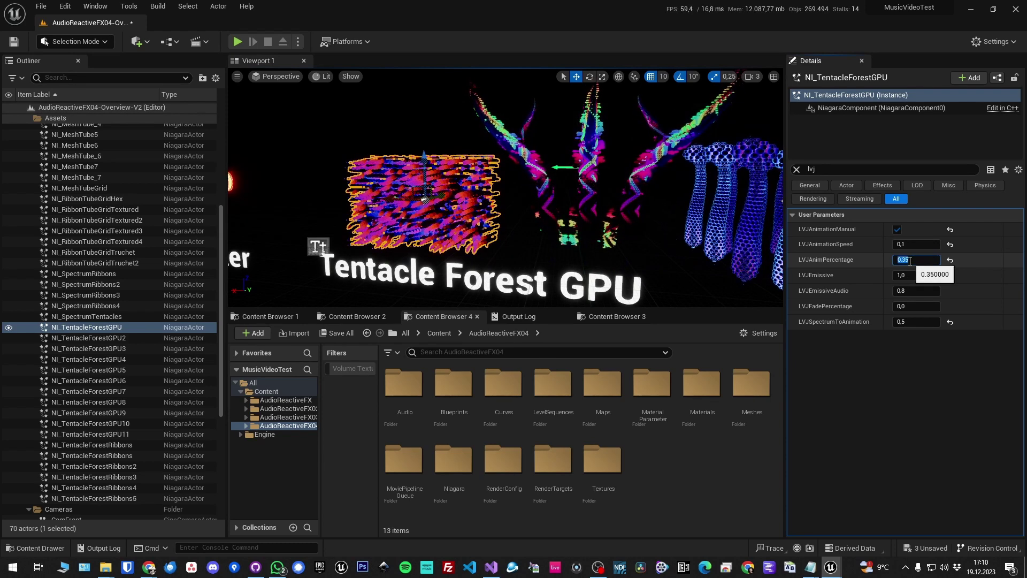
pyautogui.write('0,5')
pyautogui.press('Return')
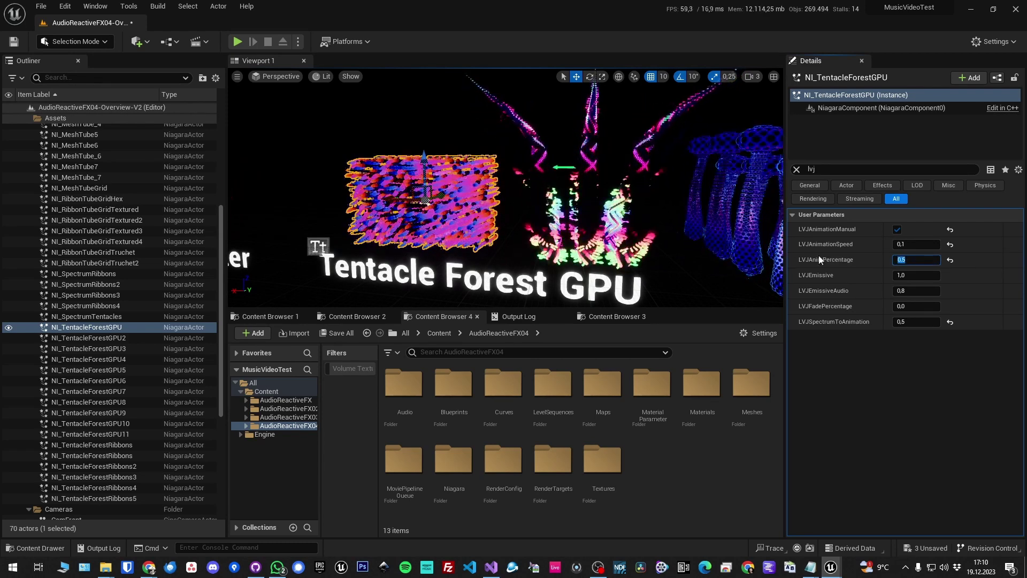
# Try LVJAnimPercentage at 1, return it to 0 and disable LVJAnimationManual.
pyautogui.write('1')
pyautogui.press('Return')
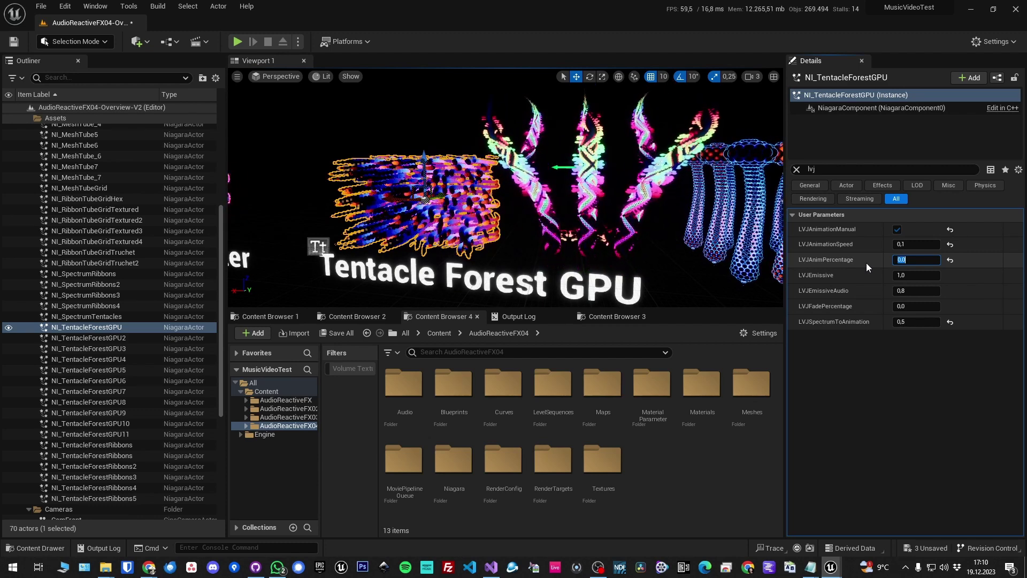
pyautogui.click(897, 229)
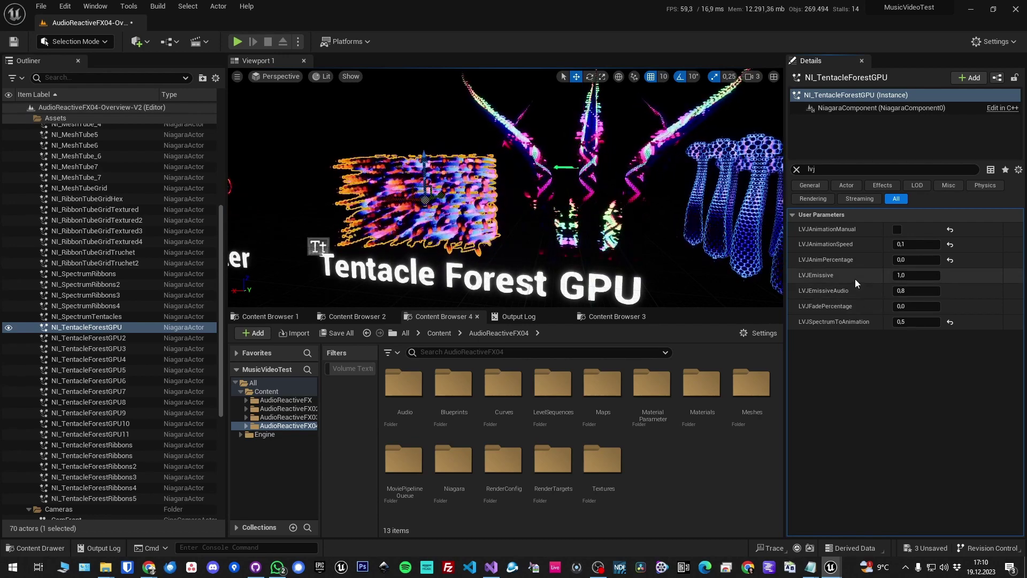
# Check the LVJEmissive value and try LVJEmissiveAudio at 0.
pyautogui.click(909, 276)
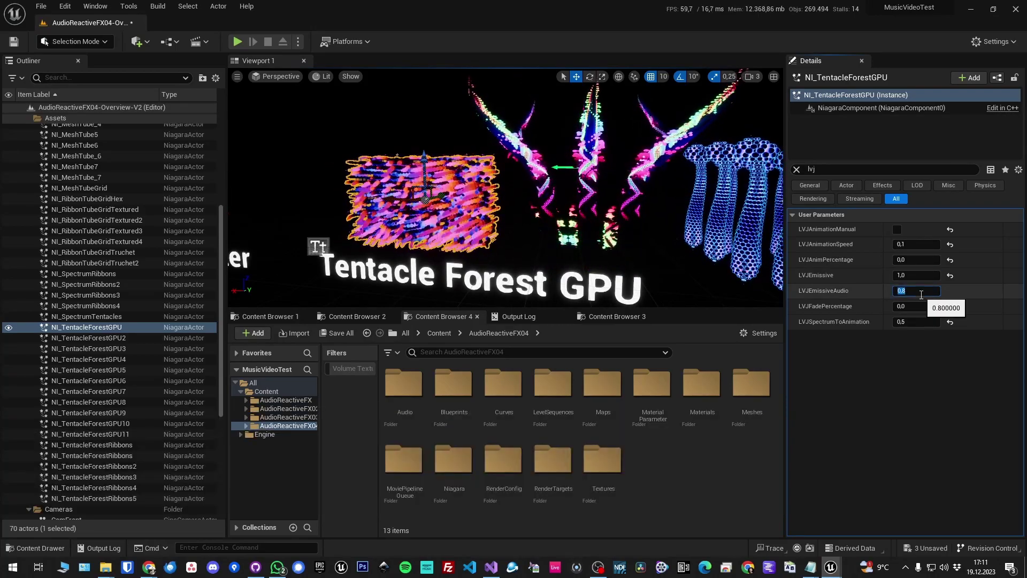
pyautogui.click(920, 294)
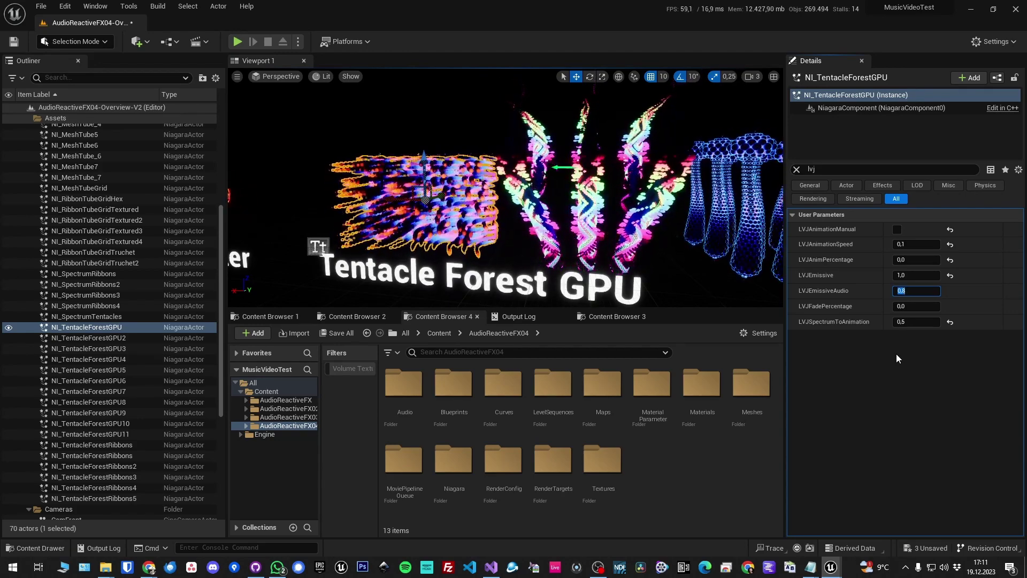
pyautogui.write('0')
pyautogui.press('Return')
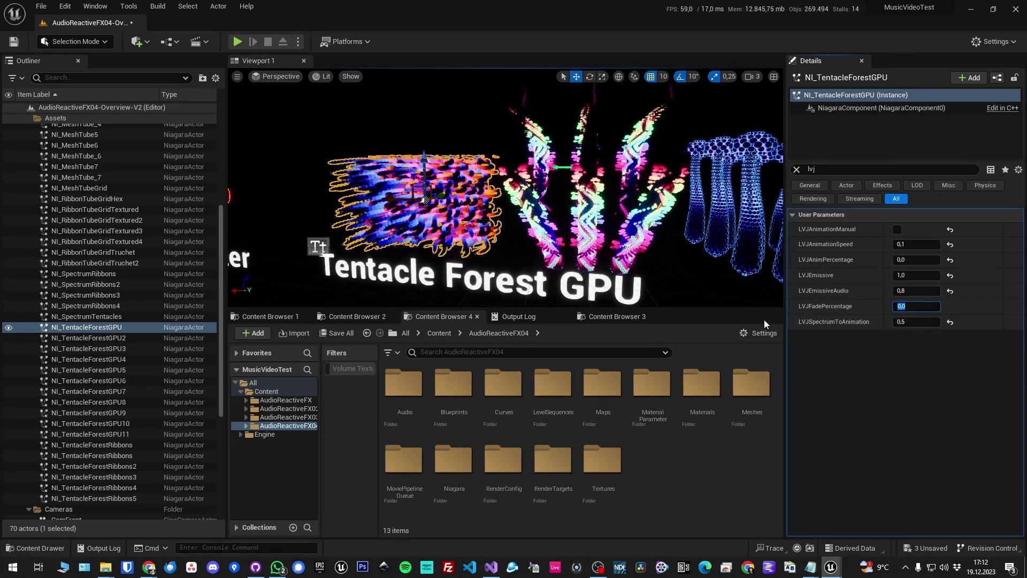
# Try LVJFadePercentage at the negative values -1, -0,5, -0,6 and -0,7.
pyautogui.write('-1')
pyautogui.press('Return')
pyautogui.write('-.')
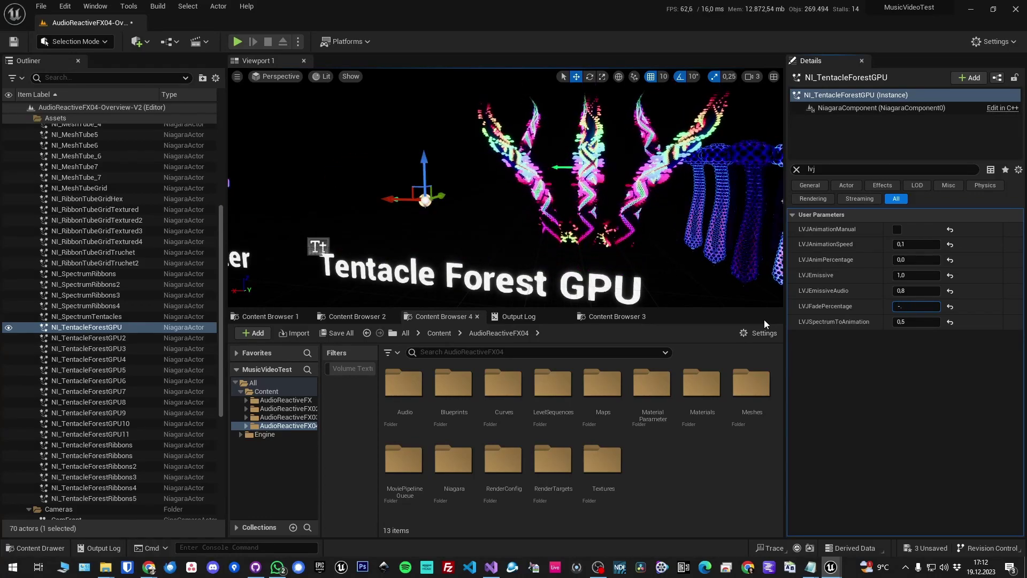
pyautogui.write('5')
pyautogui.press('Return')
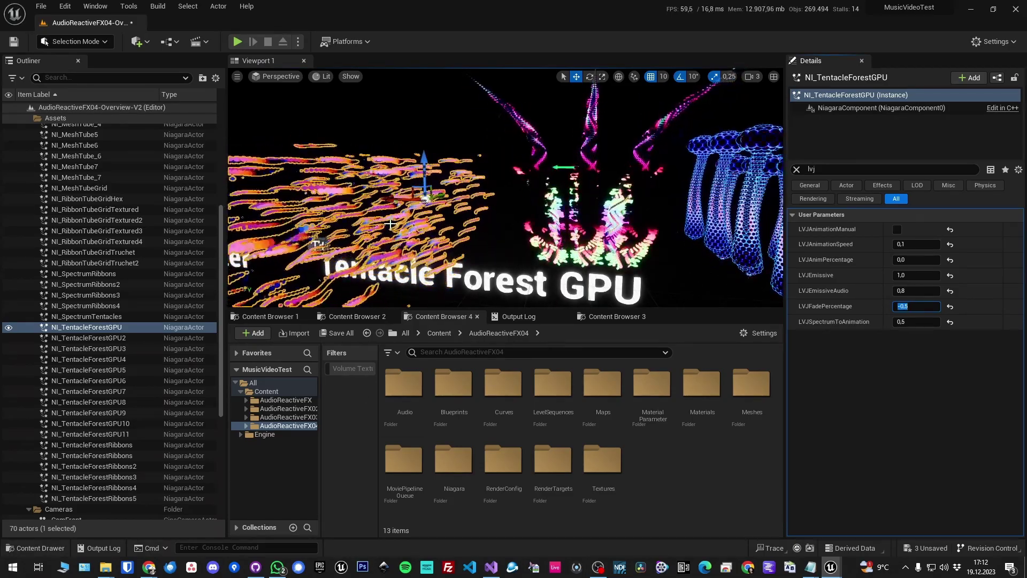
pyautogui.press('BackSpace')
pyautogui.press('BackSpace')
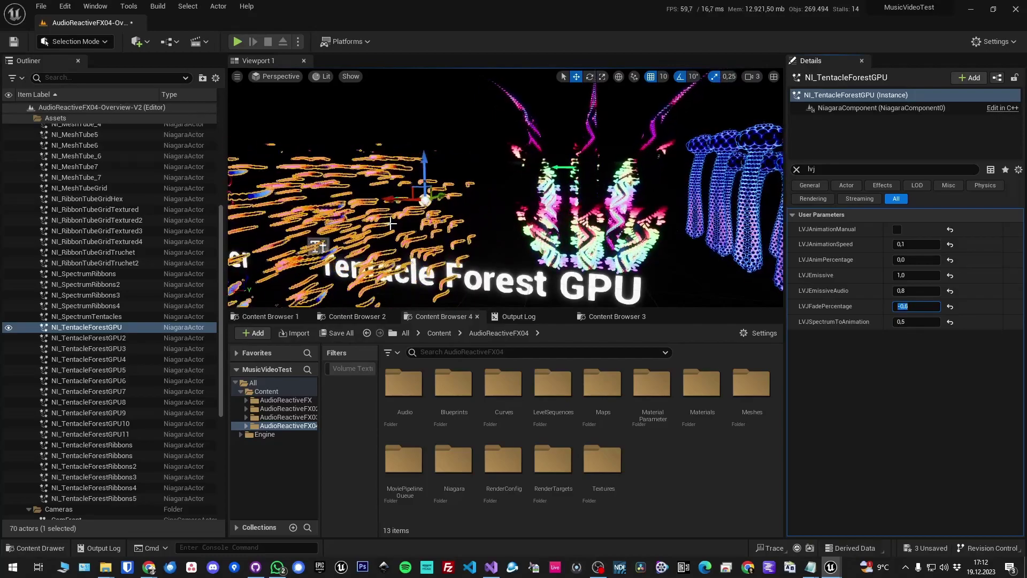
pyautogui.write(',7')
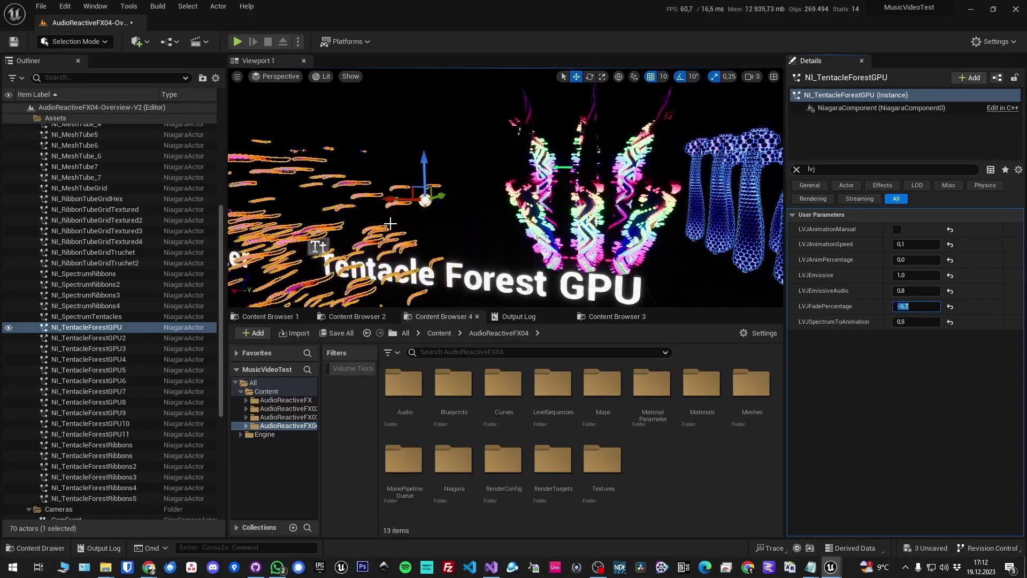
pyautogui.press('Return')
# Bring LVJFadePercentage back to 0 by way of -0,5, -0,2 and -0,1.
pyautogui.write('-0,5')
pyautogui.press('Return')
pyautogui.write('-0,2')
pyautogui.press('Return')
pyautogui.write('-0,1')
pyautogui.press('Return')
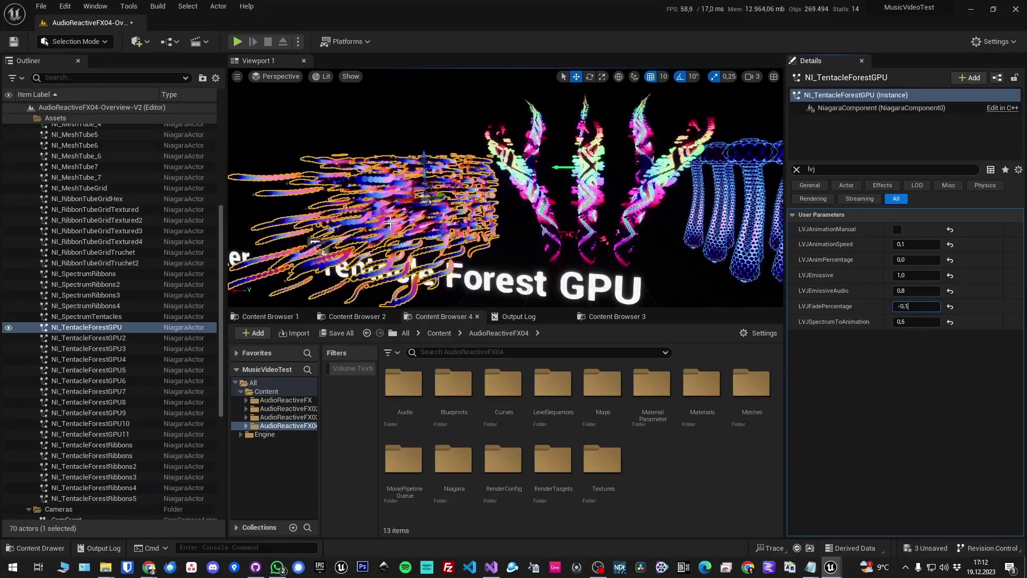
pyautogui.write('0')
pyautogui.press('Return')
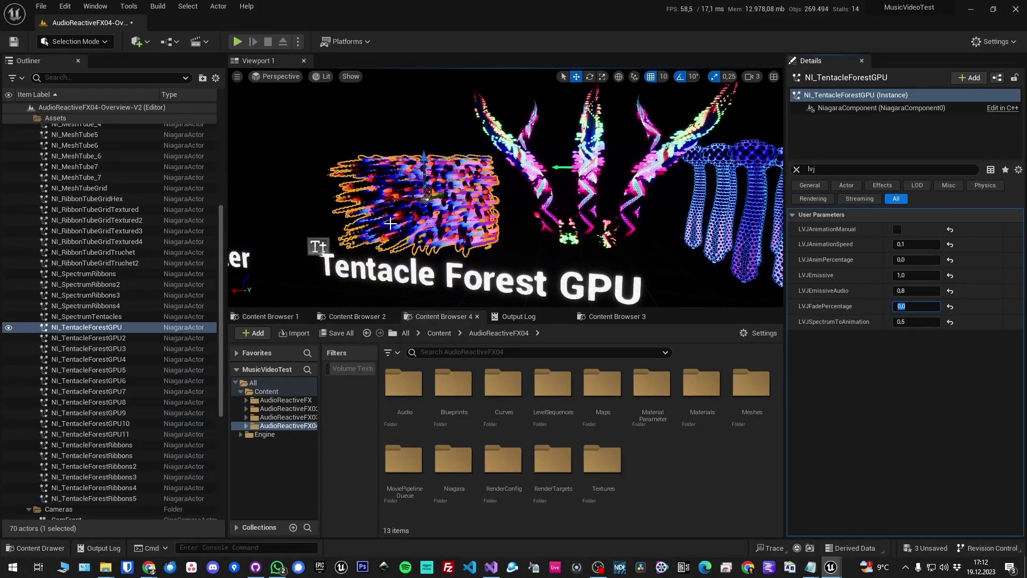
# Try LVJFadePercentage at the positive values 0,2, 0,3, 0,4 and 0,5, and return it to 0.
pyautogui.write(',2')
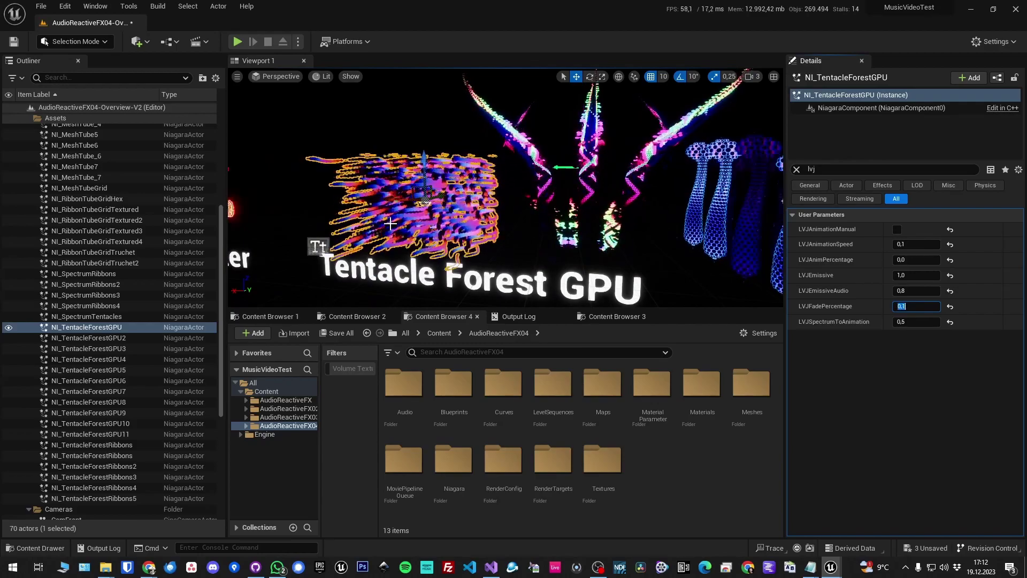
pyautogui.press('Return')
pyautogui.write('.3')
pyautogui.press('Return')
pyautogui.write('.4')
pyautogui.press('Return')
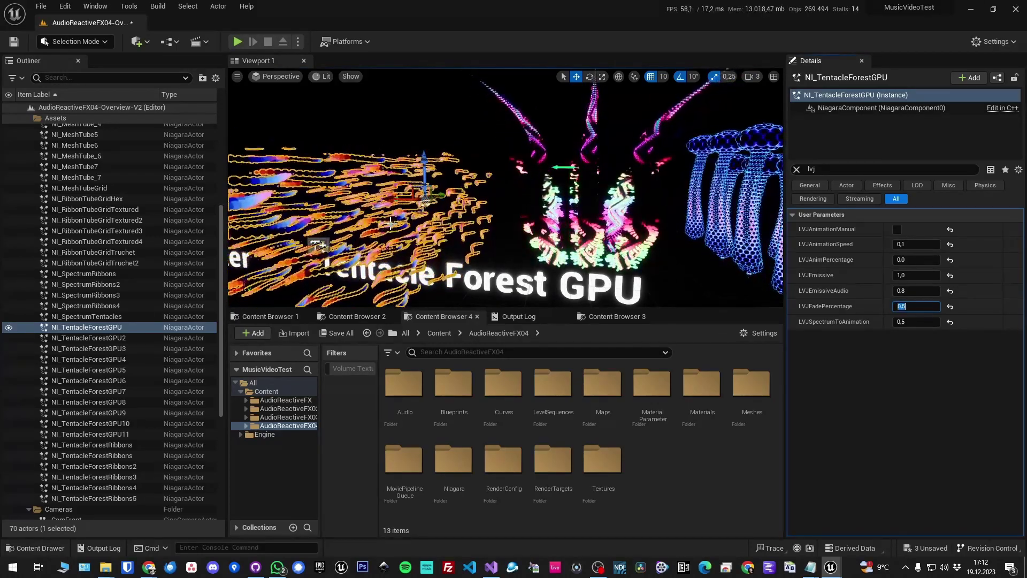
pyautogui.write('0')
pyautogui.press('Return')
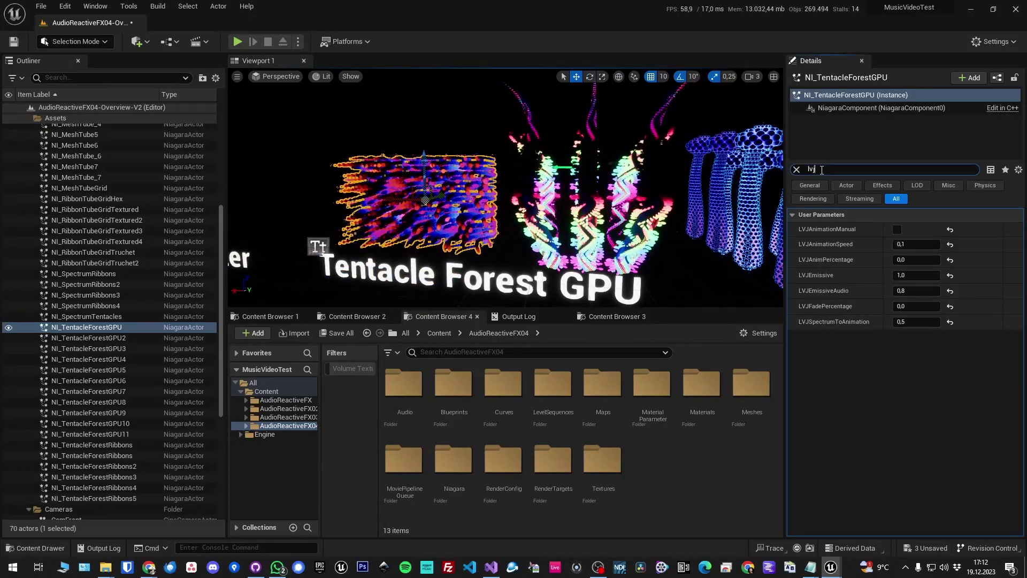
# Filter the selected effect's parameters by "debug".
pyautogui.click(821, 170)
pyautogui.write('debug')
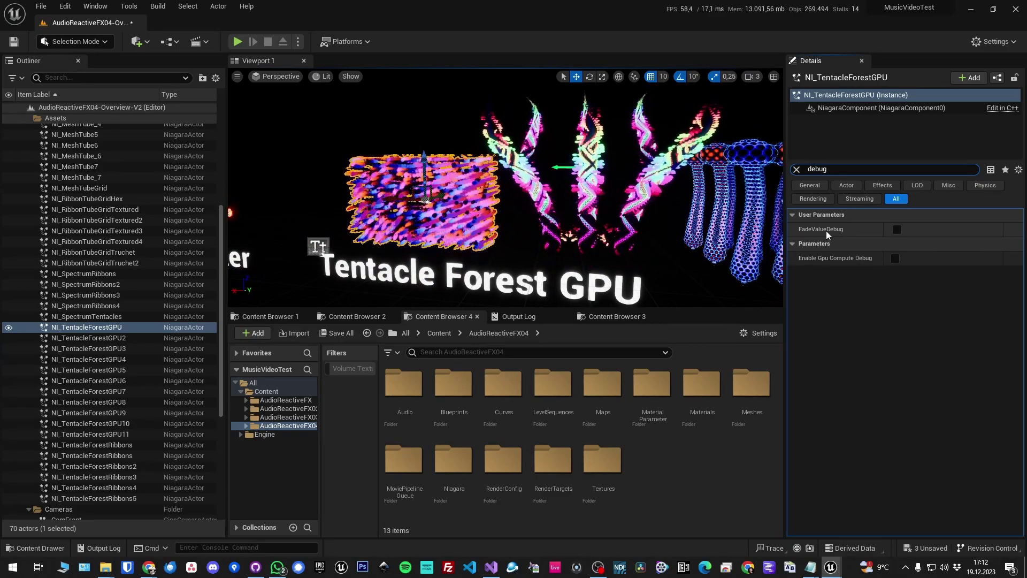
# Try FadeValueDebug on the selected effect, and switch it off again with the parameters filtered by "fade".
pyautogui.click(894, 230)
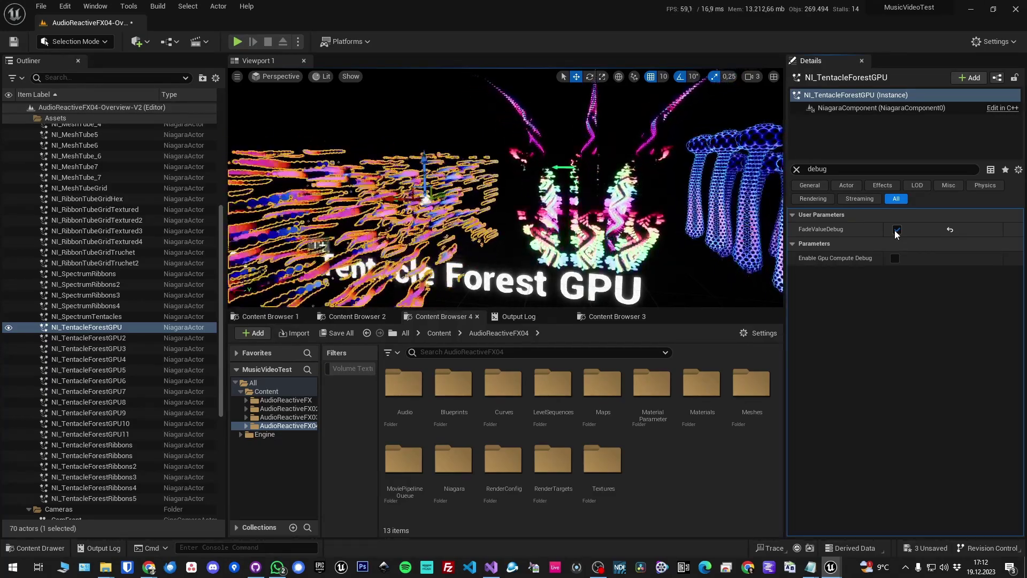
pyautogui.click(839, 169)
pyautogui.write('fade')
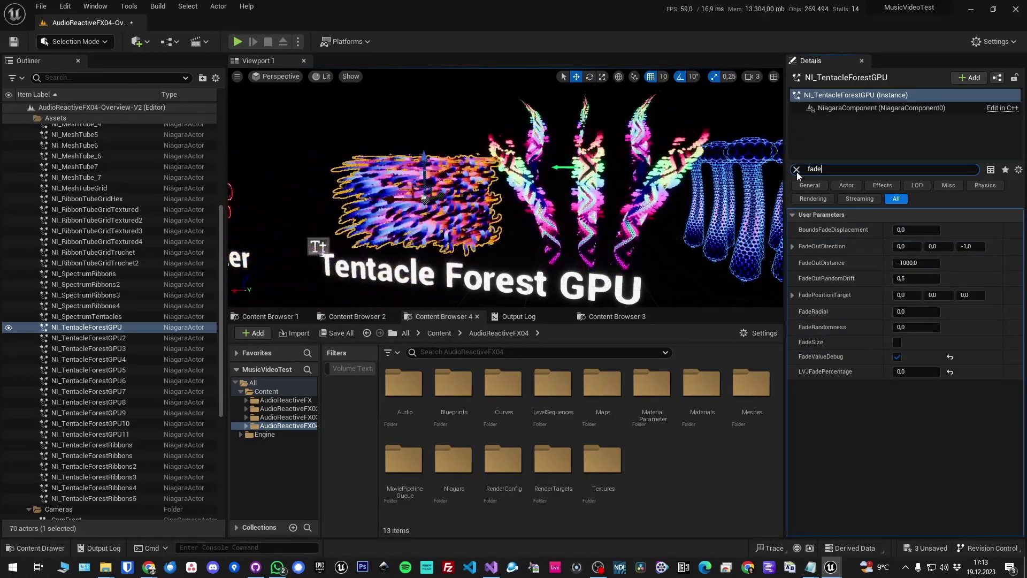
pyautogui.click(796, 169)
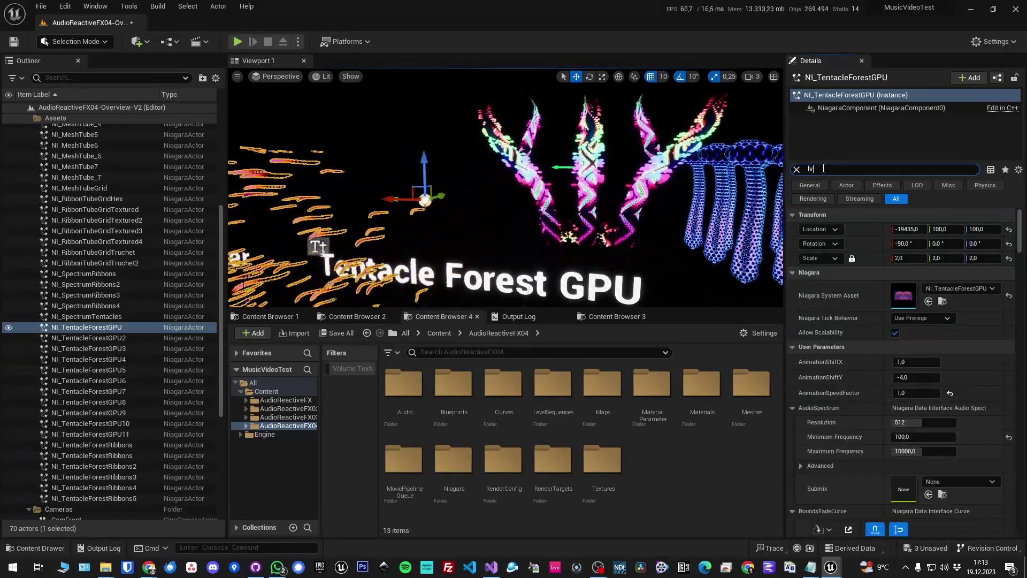
pyautogui.write('lv')
pyautogui.press('BackSpace')
pyautogui.write('fade')
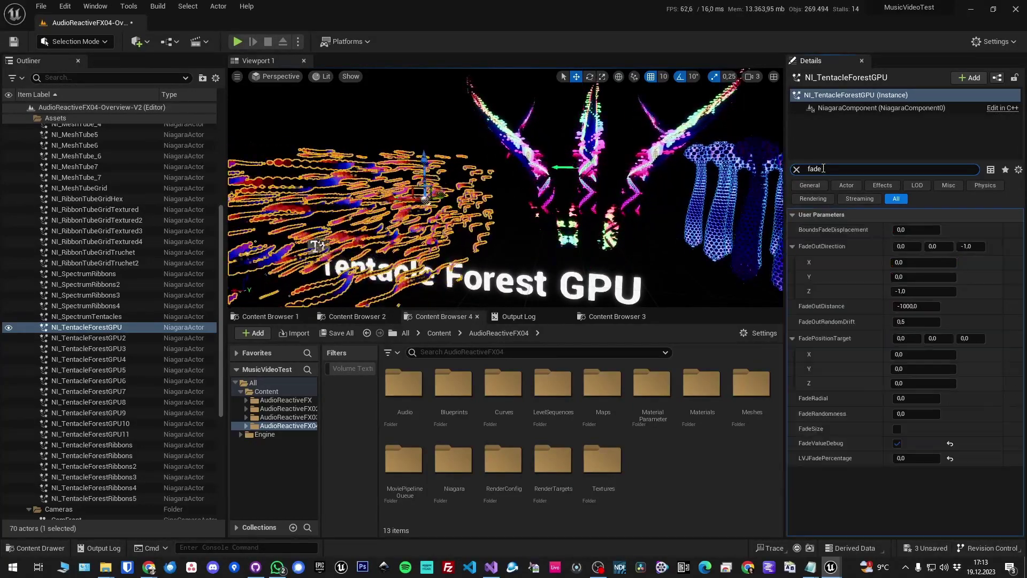
pyautogui.click(897, 443)
# Filter the parameters by "lvj" and try LVJSpectrumToAnimation at 1 and 0, ending at 0,8.
pyautogui.click(828, 171)
pyautogui.write('lvj')
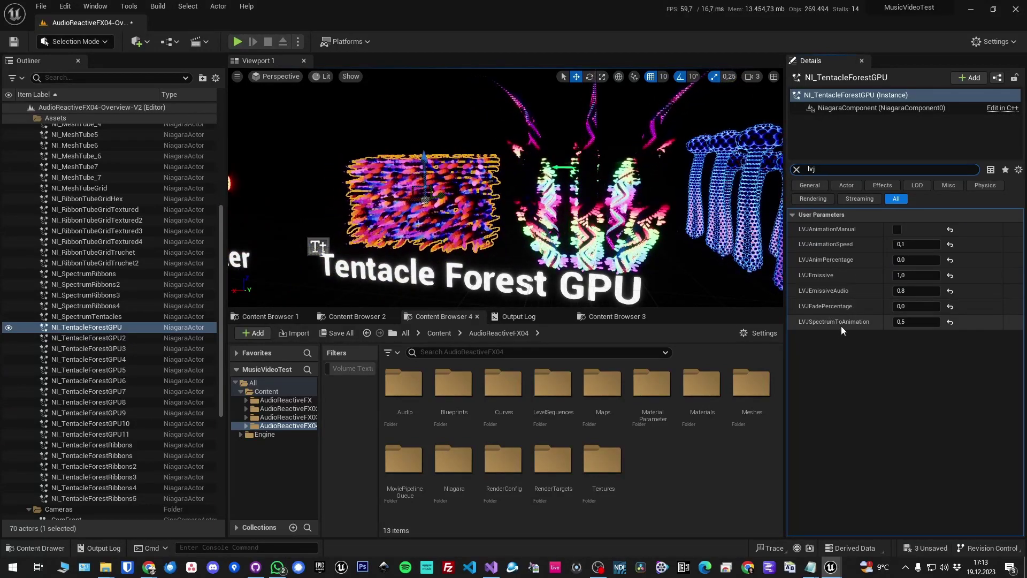
pyautogui.click(923, 324)
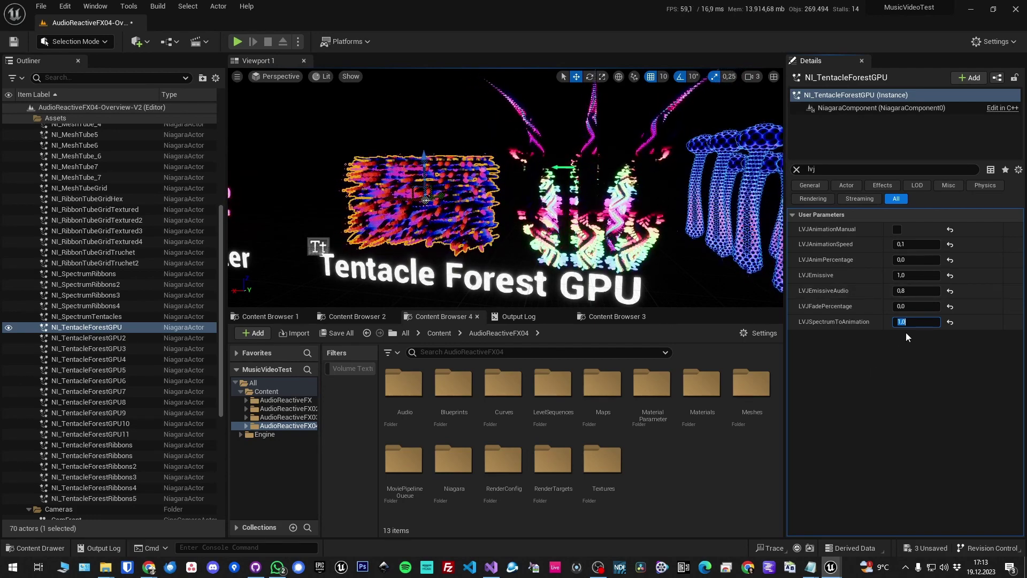
pyautogui.write('0')
pyautogui.press('Return')
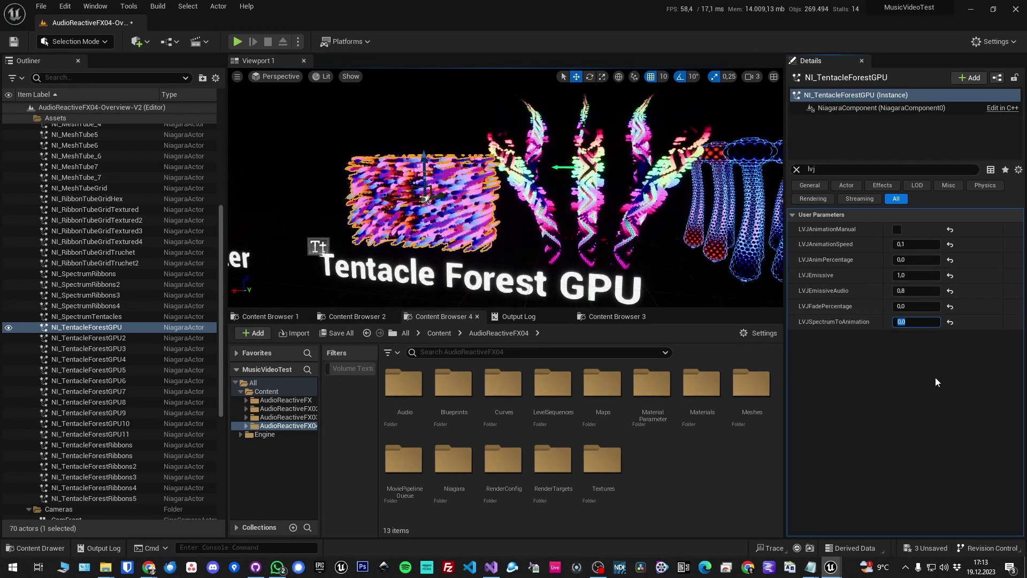
pyautogui.write('0,8')
pyautogui.press('Return')
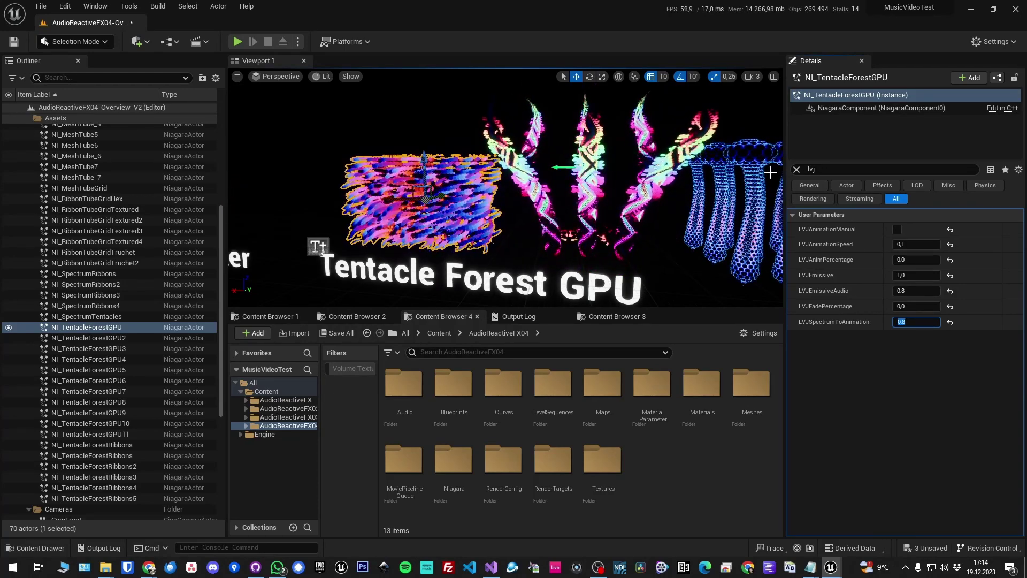
# Filter the selected effect's parameters by "spectrum" and look through the spectrum settings.
pyautogui.click(832, 170)
pyautogui.write('sp')
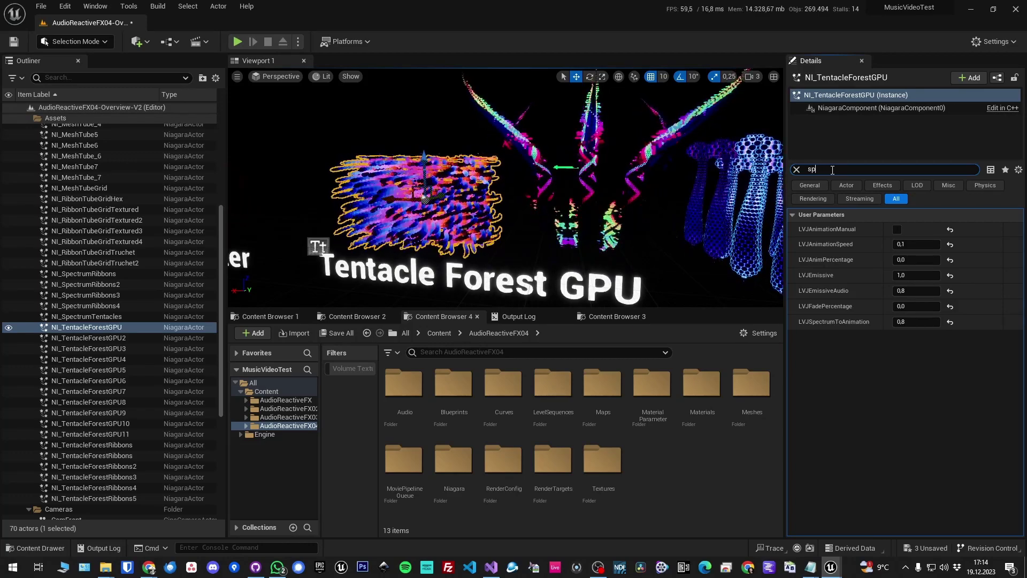
pyautogui.write('ectrum')
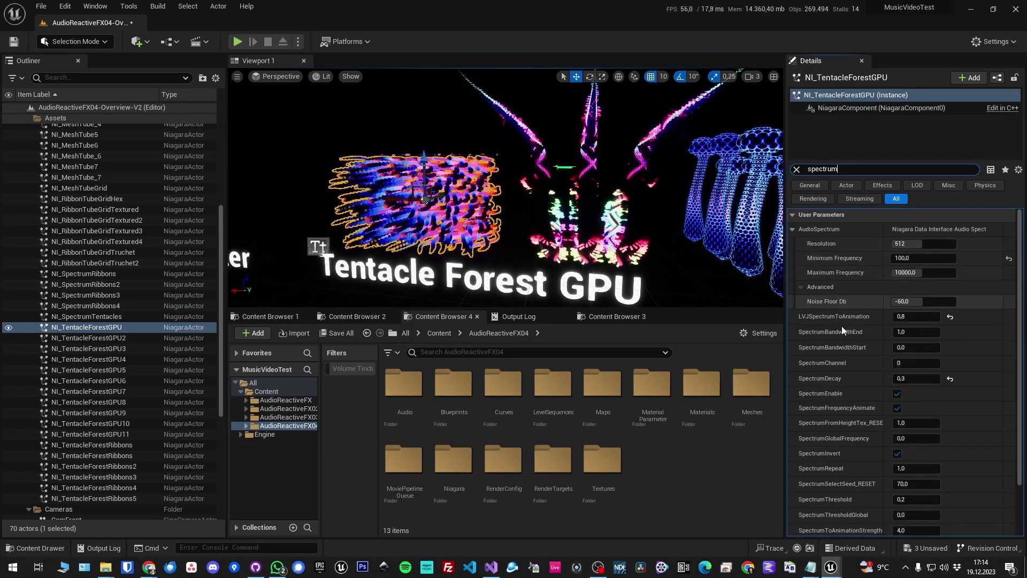
pyautogui.scroll(-3, 847, 330)
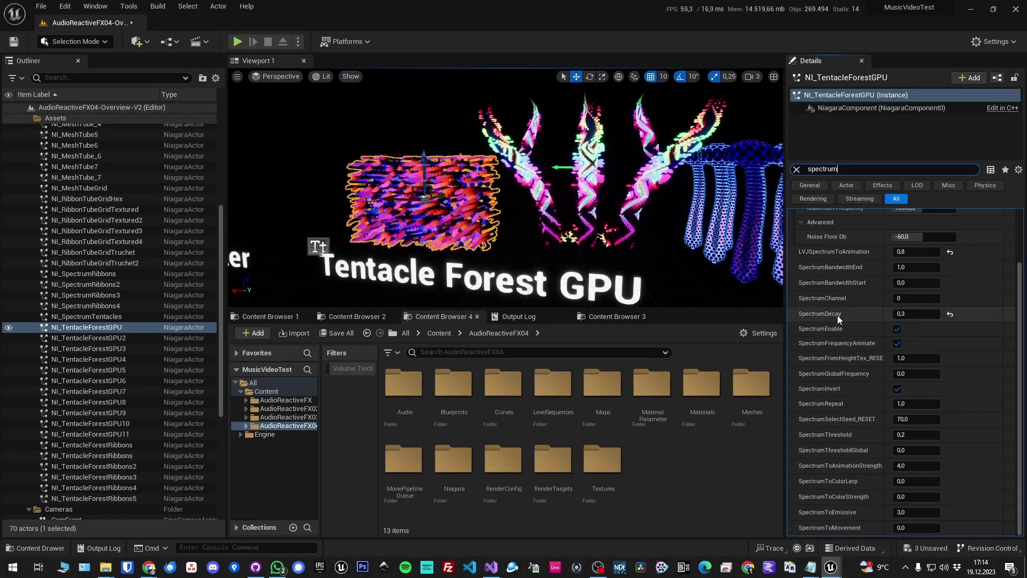
# Try SpectrumDecay at 0, 0,9, 0,5 and again 0, and reset it to its default.
pyautogui.click(917, 313)
pyautogui.write('0')
pyautogui.press('Return')
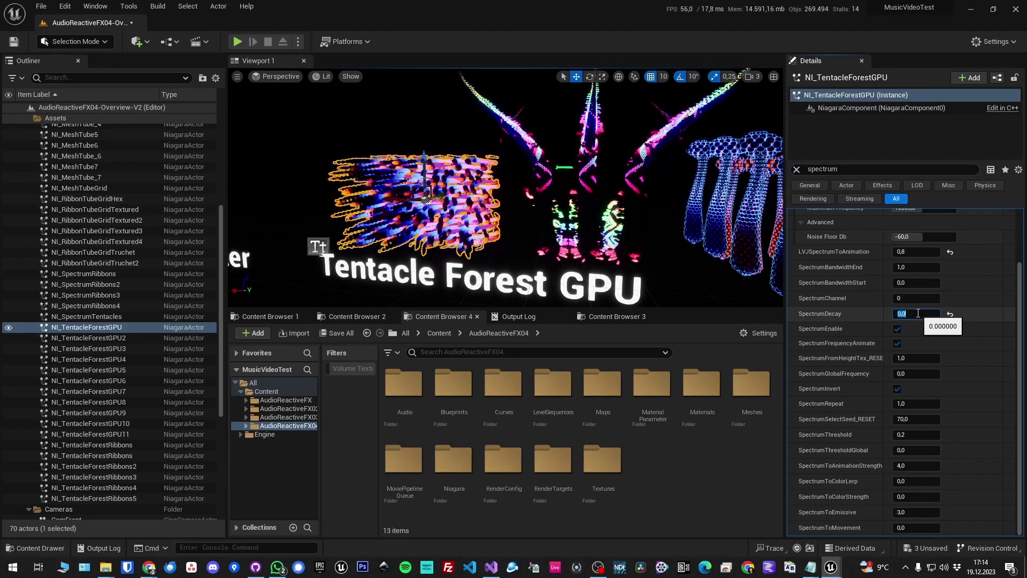
pyautogui.press('BackSpace')
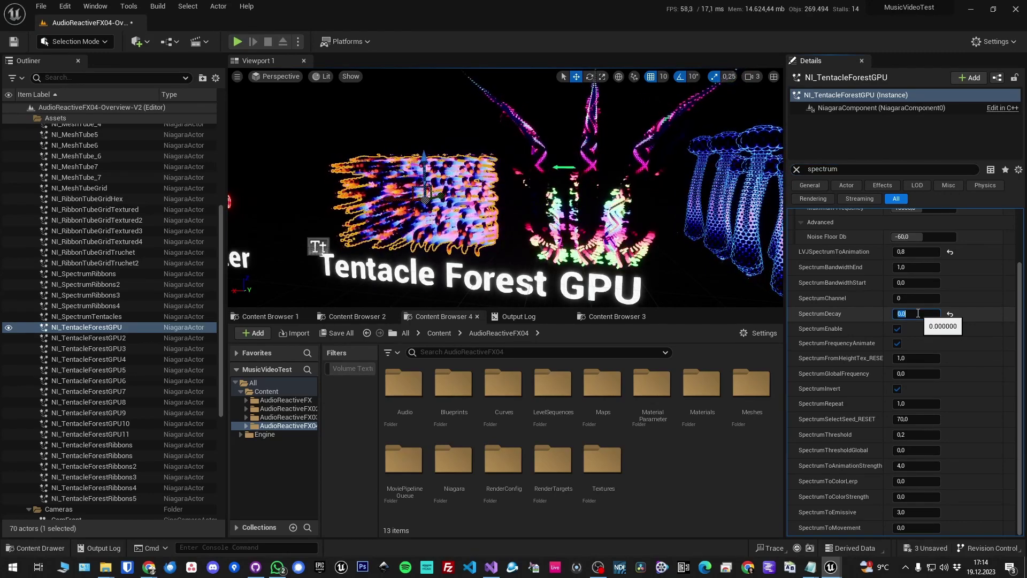
pyautogui.write('0.9')
pyautogui.press('Return')
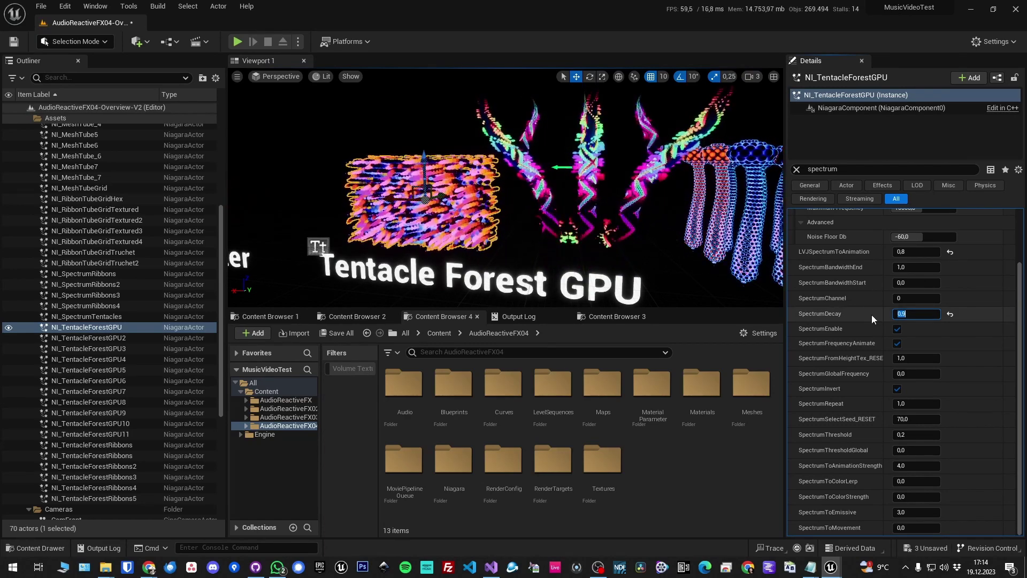
pyautogui.write('0,5')
pyautogui.press('Return')
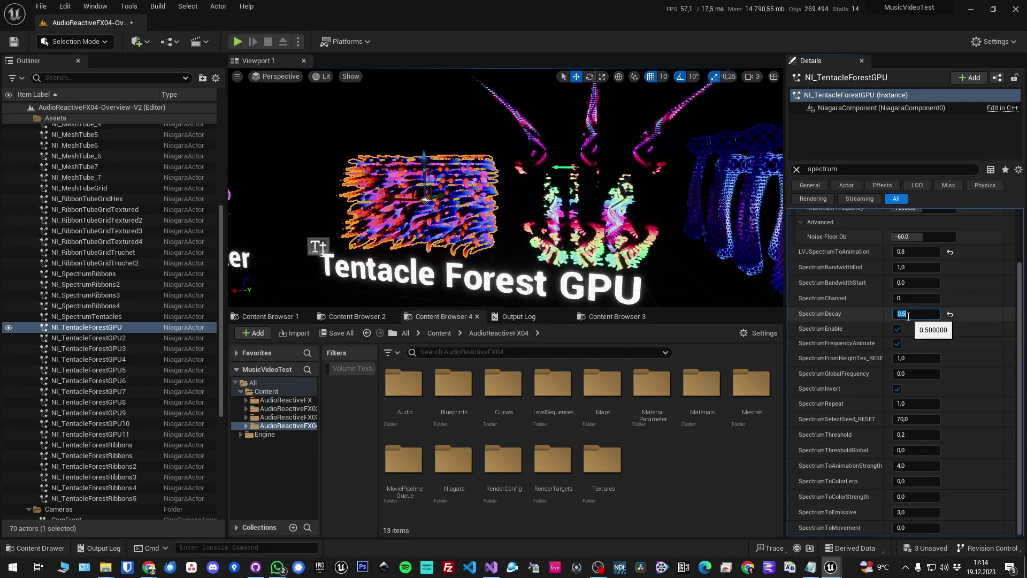
pyautogui.write('0')
pyautogui.press('Return')
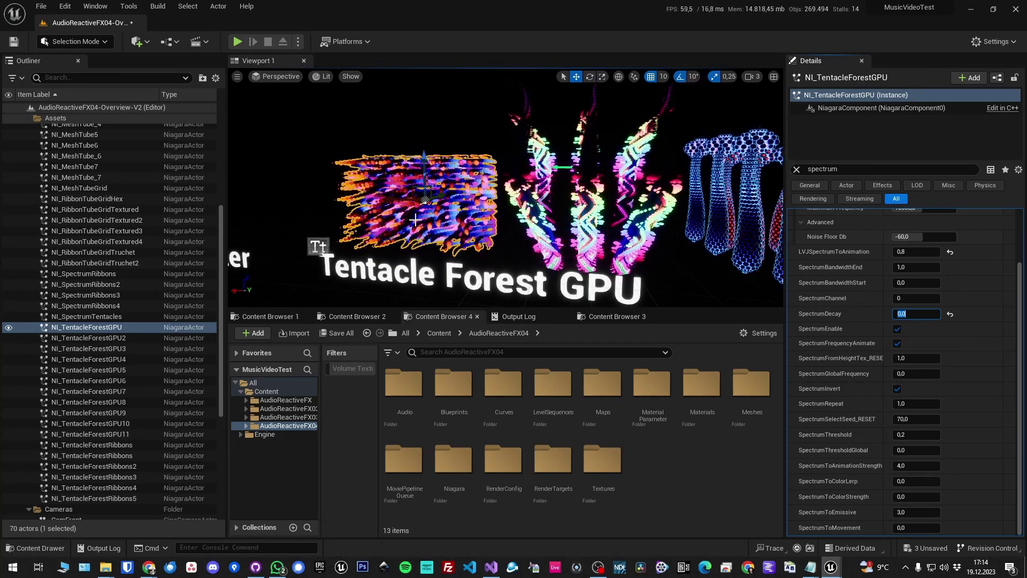
pyautogui.click(950, 315)
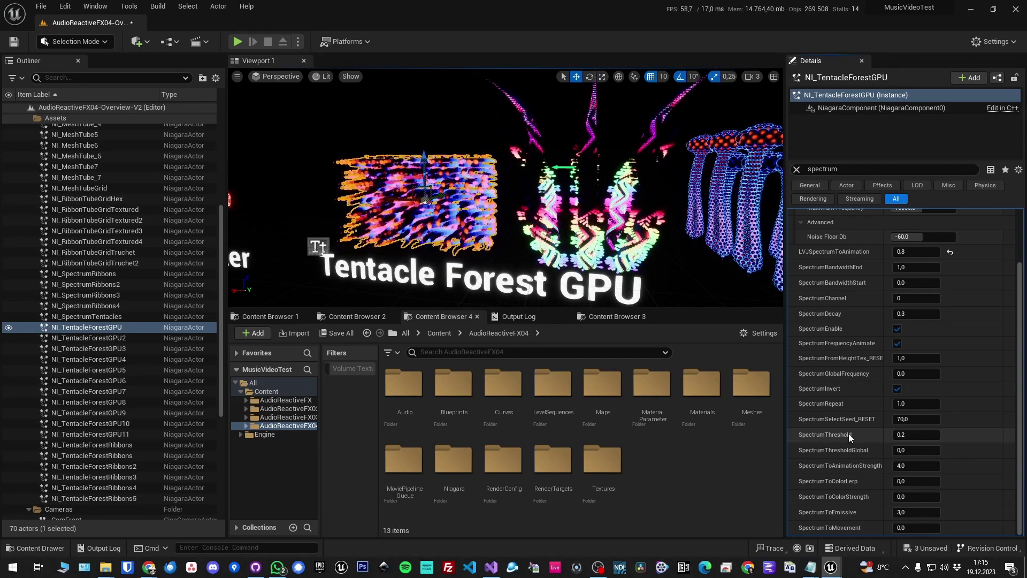
# Try SpectrumThreshold at 0,9 and return it to 0,2.
pyautogui.click(923, 435)
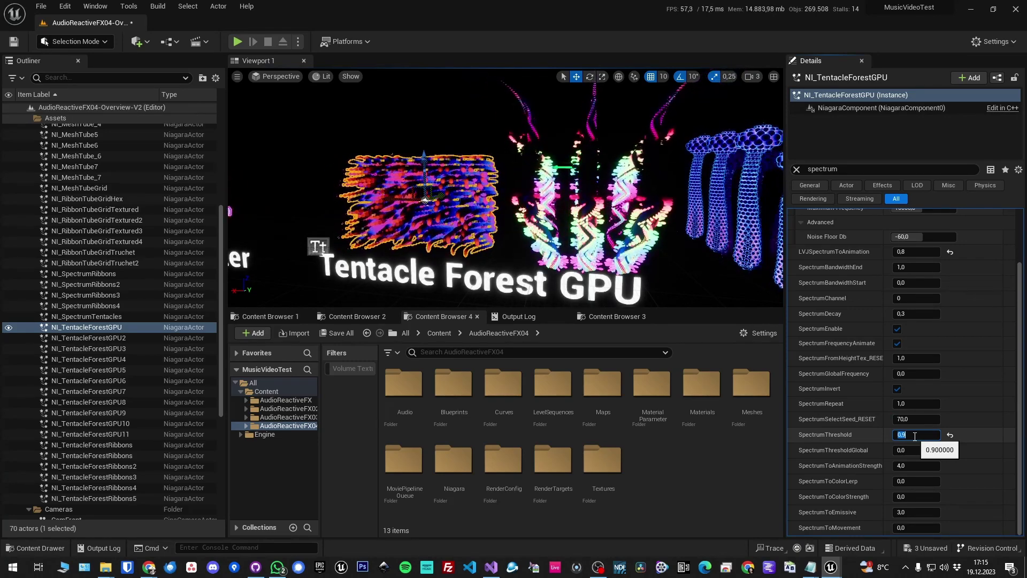
pyautogui.press('Return')
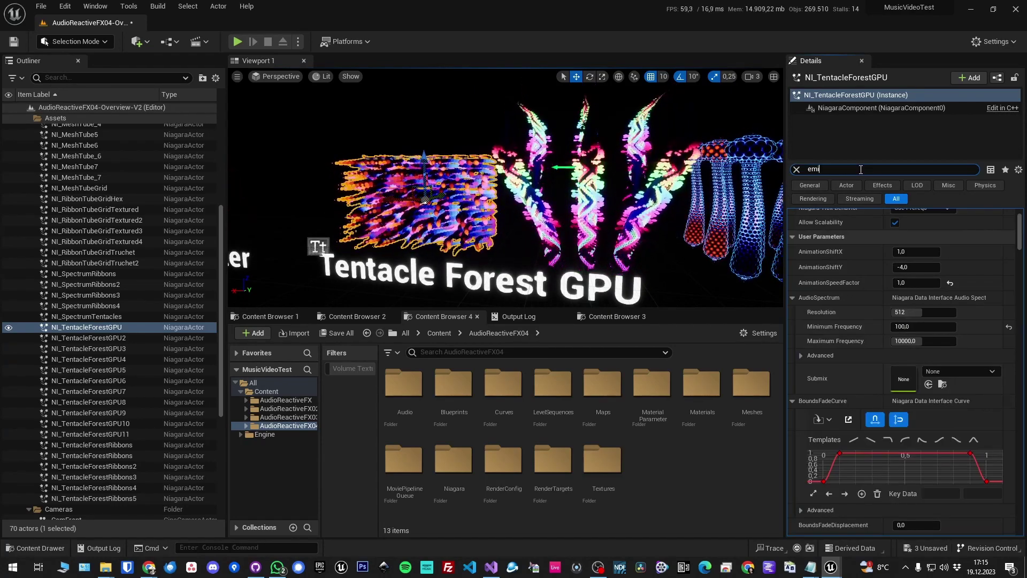
# Filter the parameters by "emissi" and set LVJEmissiveAudio to 1.
pyautogui.write('si')
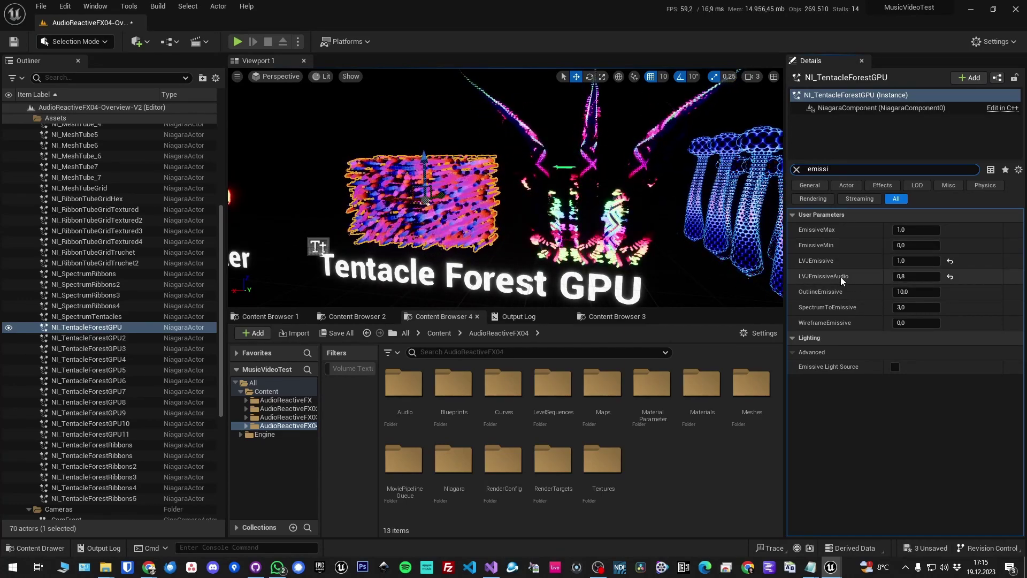
pyautogui.click(907, 276)
pyautogui.write('1')
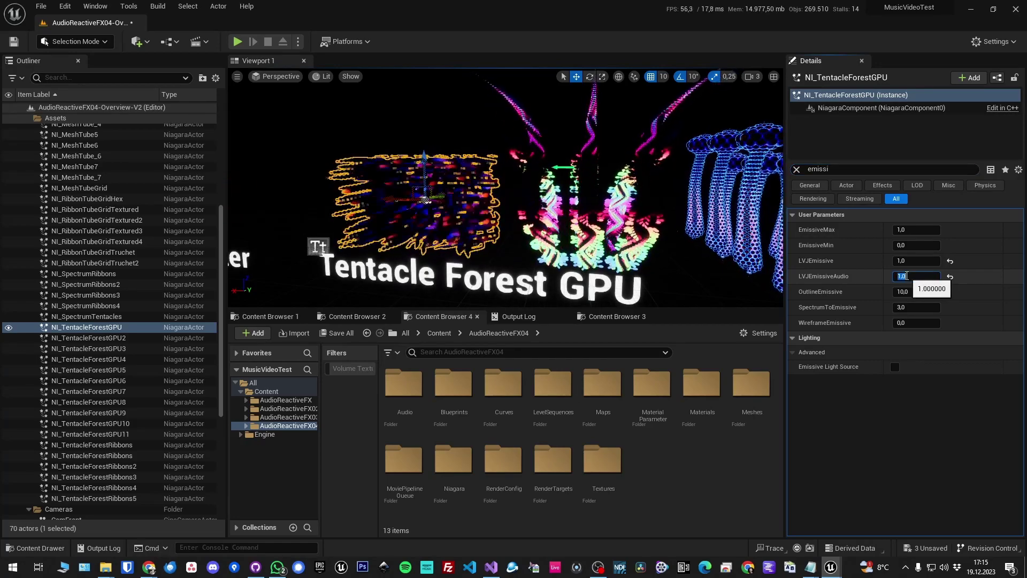
pyautogui.press('Return')
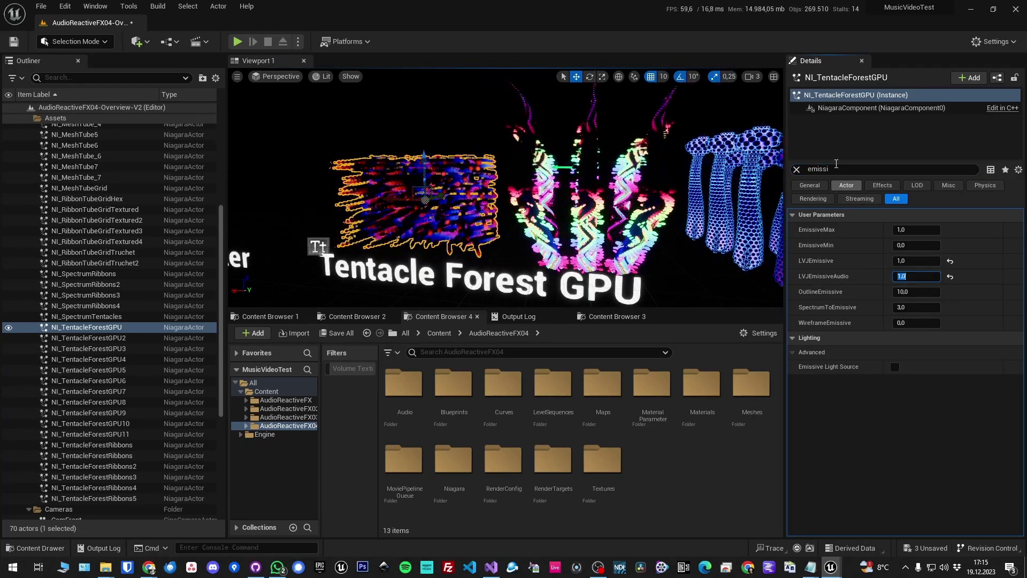
# Filter the parameters by "spectrum" and try SpectrumThreshold at 0 and 0,5.
pyautogui.click(838, 168)
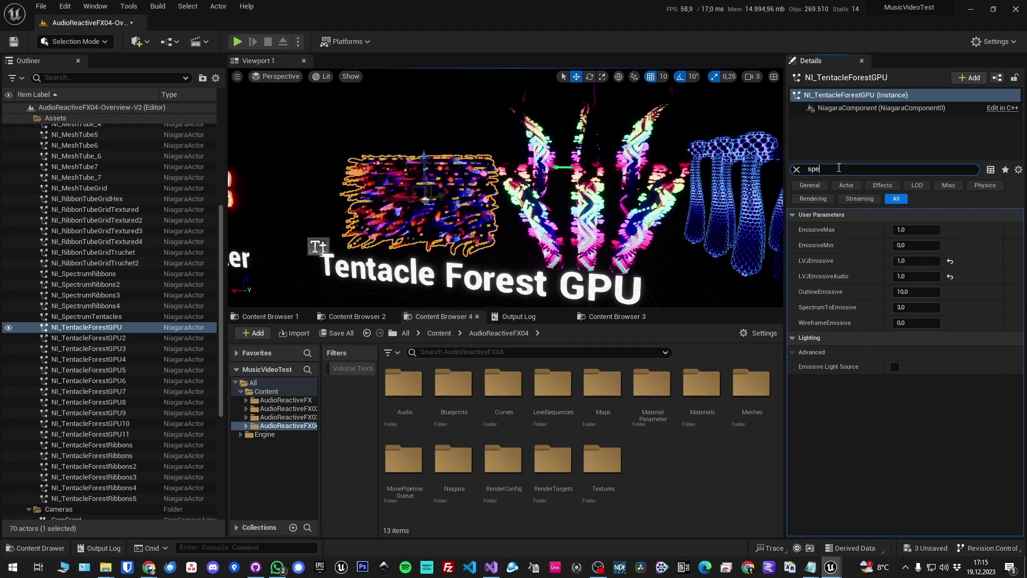
pyautogui.scroll(-3, 865, 377)
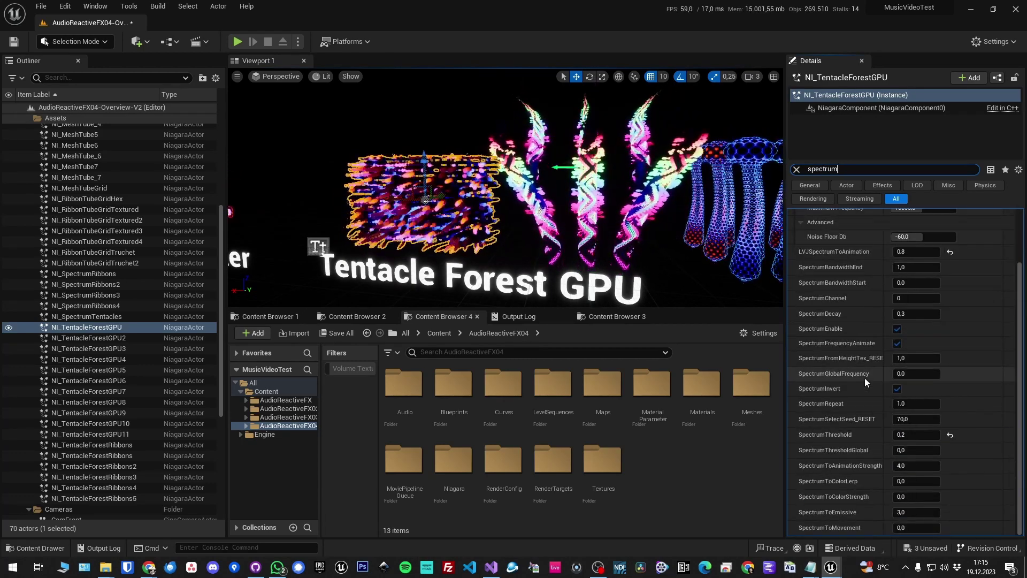
pyautogui.click(911, 436)
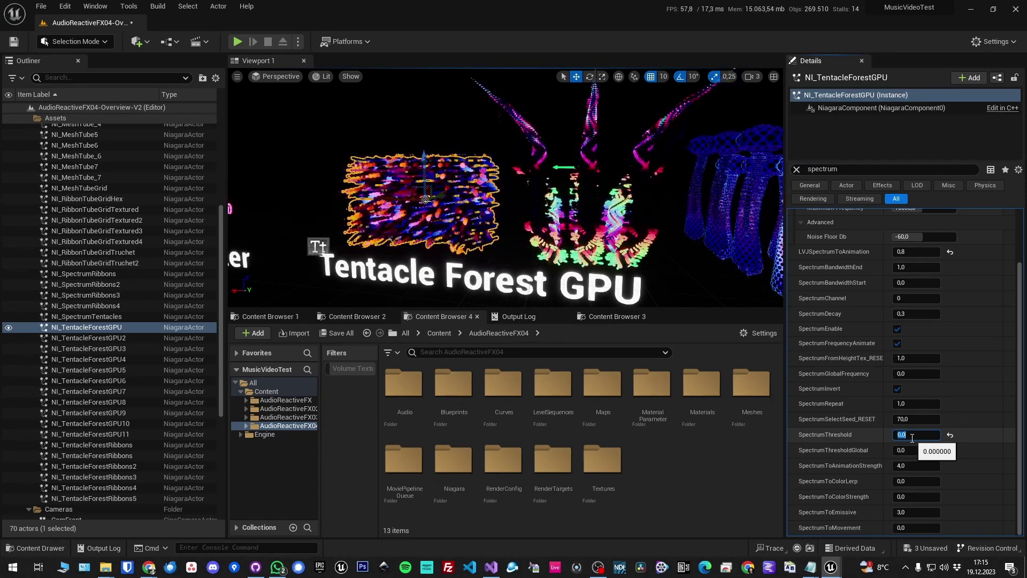
pyautogui.write('0,5')
pyautogui.press('Return')
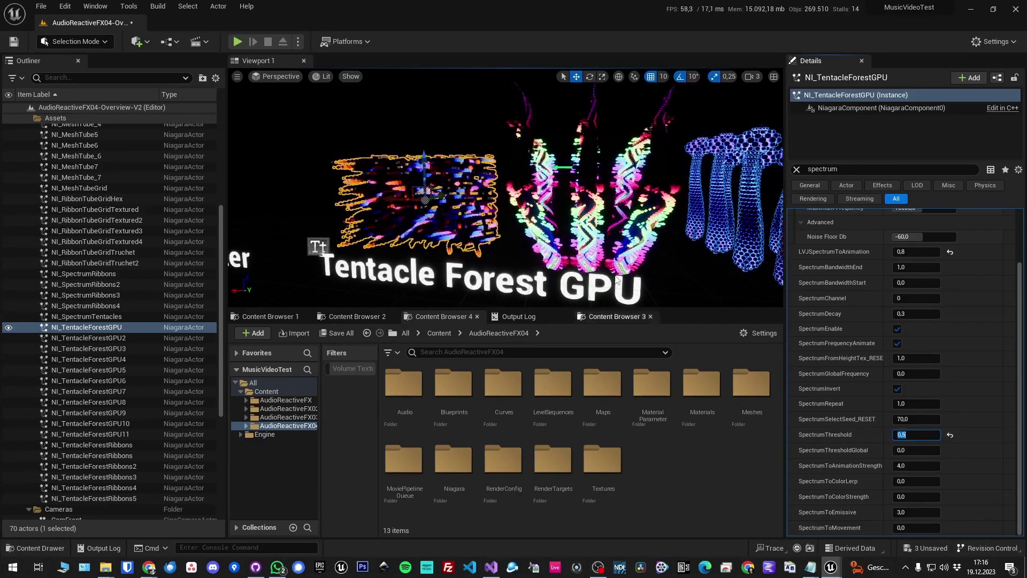
# Reselect NI_TentacleForestGPU in a frontal view, try SpectrumThreshold at 0,9 and reset it to its default.
pyautogui.scroll(5, 505, 187)
pyautogui.moveTo(506, 187); pyautogui.dragTo(460, 203, button='right')
pyautogui.click(410, 220)
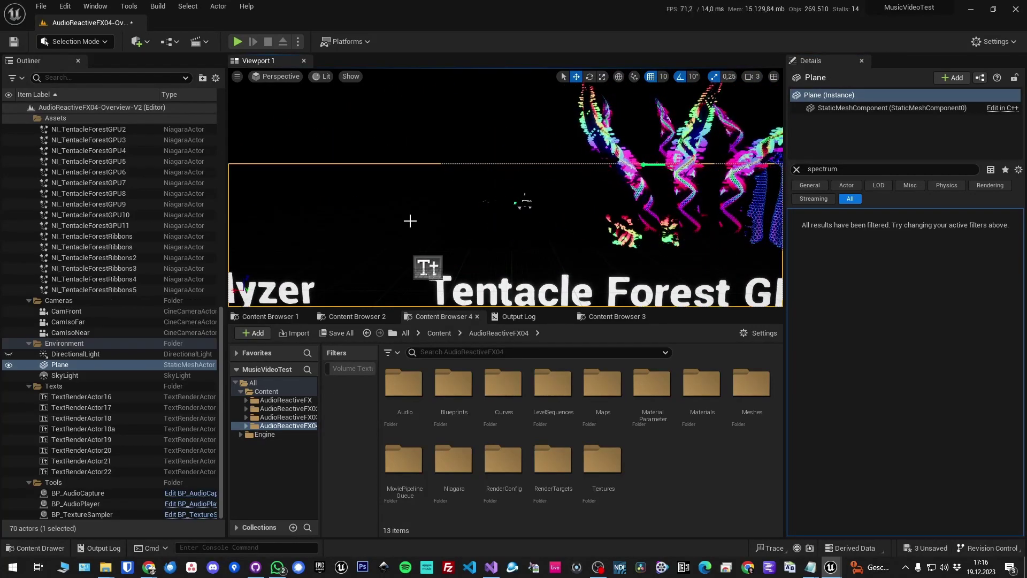
pyautogui.click(525, 203)
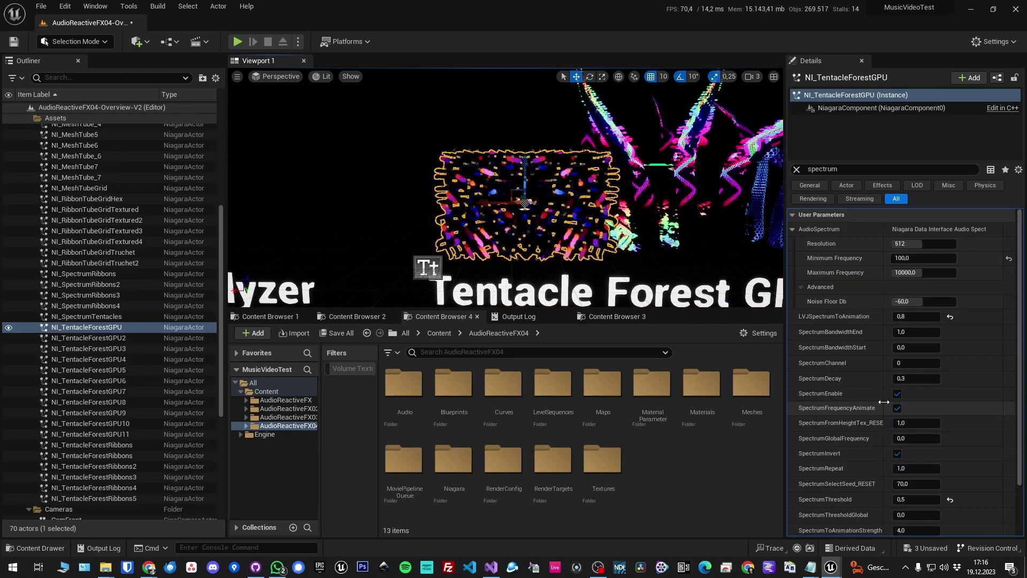
pyautogui.click(908, 498)
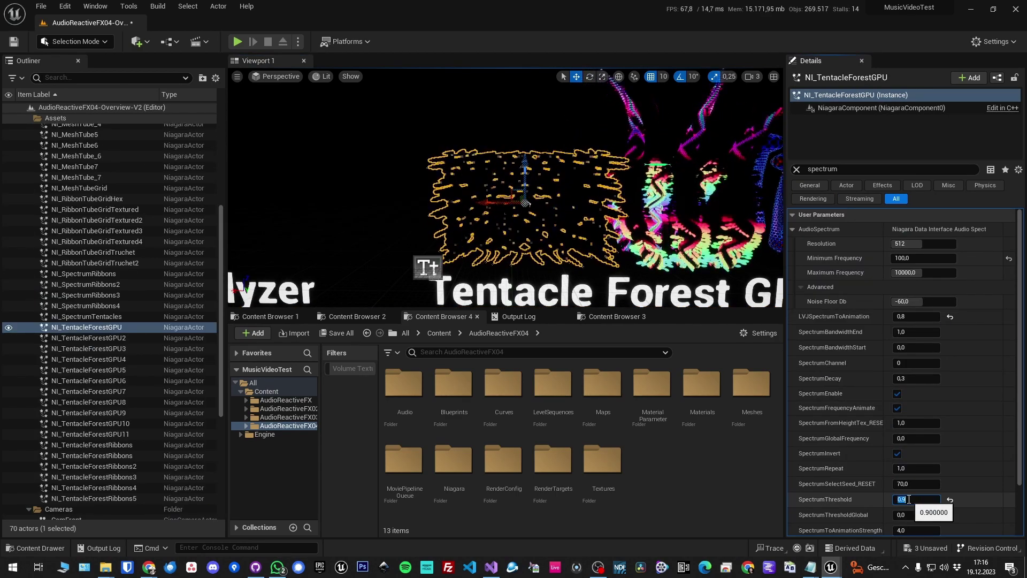
pyautogui.click(950, 499)
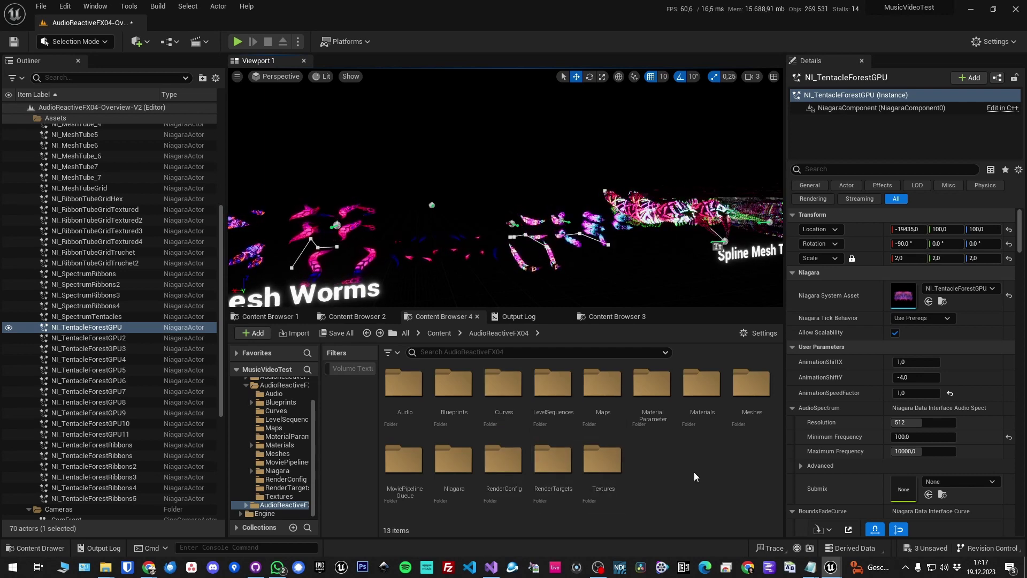
# Look through the Maps, Audio and LevelSequences folders of AudioReactiveFX04, returning to the parent folder after each.
pyautogui.click(611, 391)
pyautogui.doubleClick(611, 391)
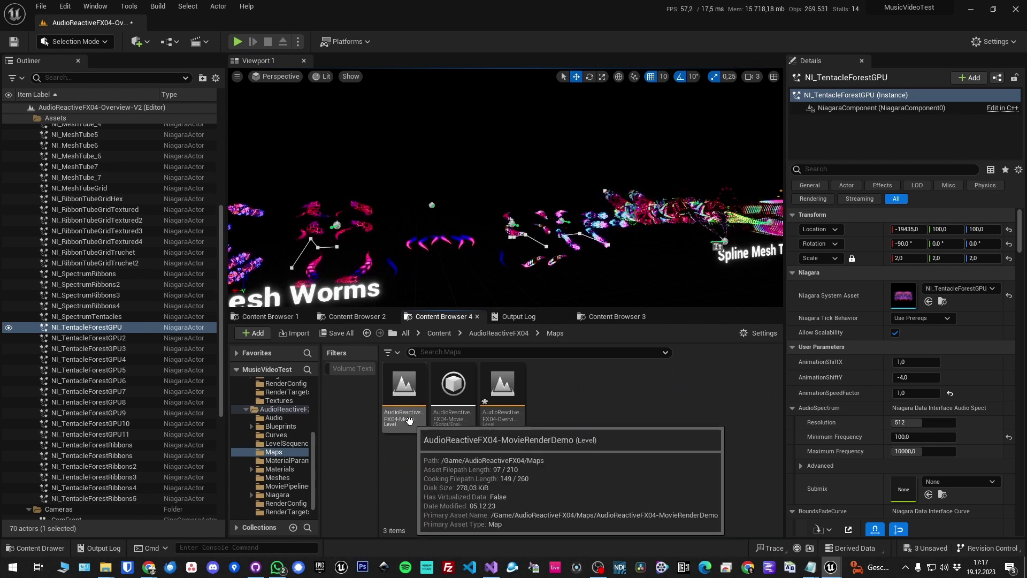
pyautogui.click(505, 333)
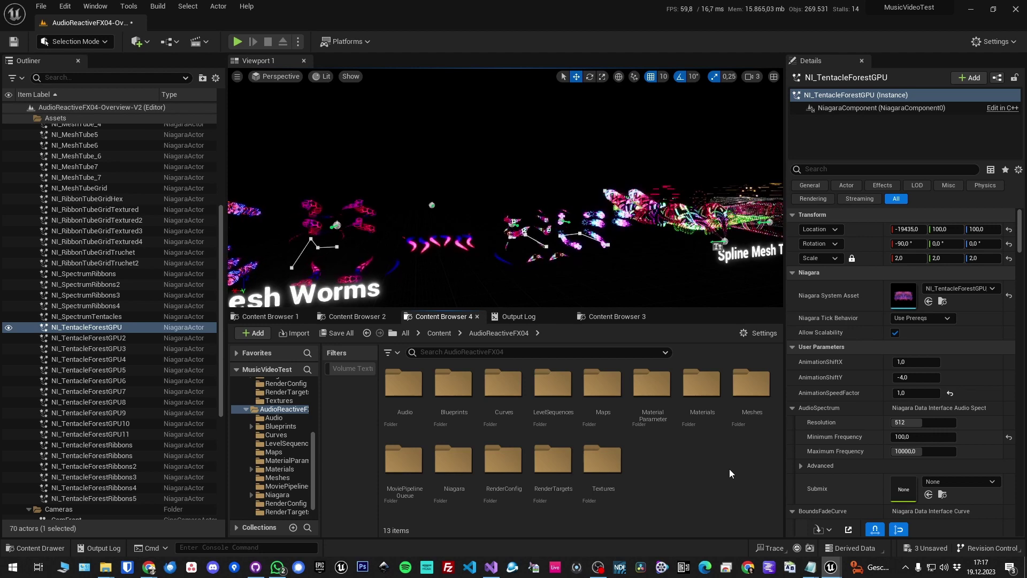
pyautogui.doubleClick(419, 394)
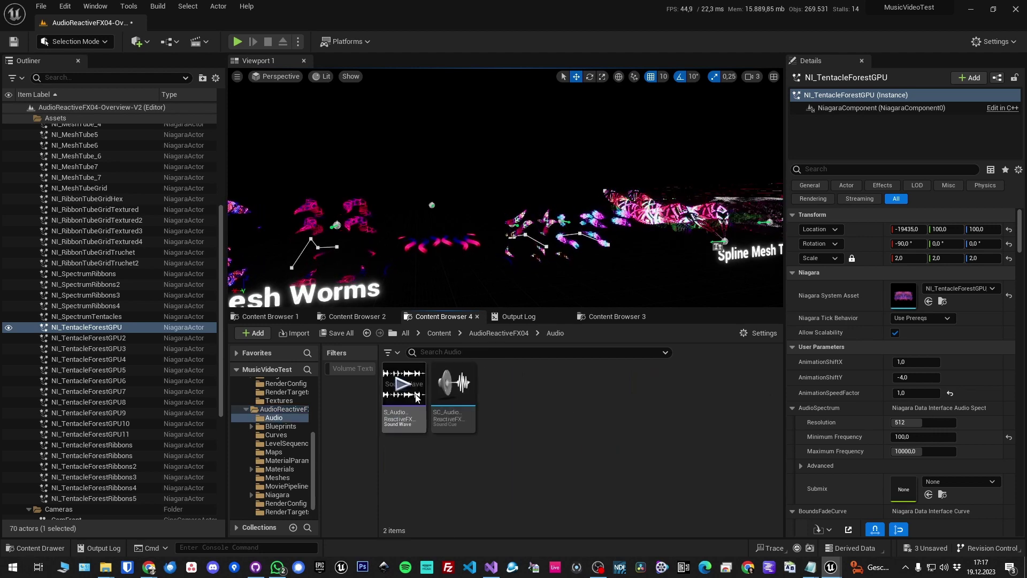
pyautogui.click(495, 333)
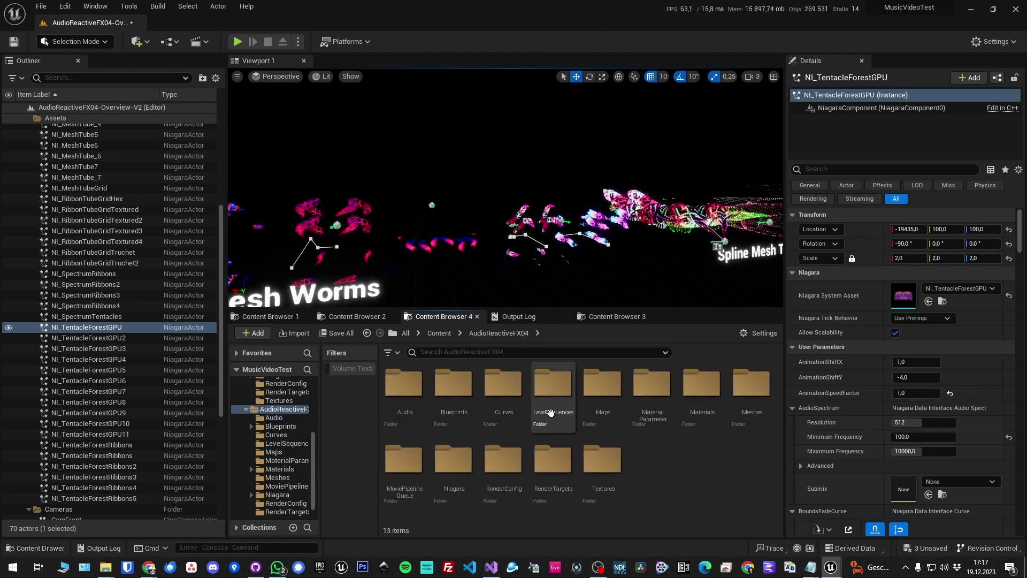
pyautogui.doubleClick(555, 382)
pyautogui.click(492, 333)
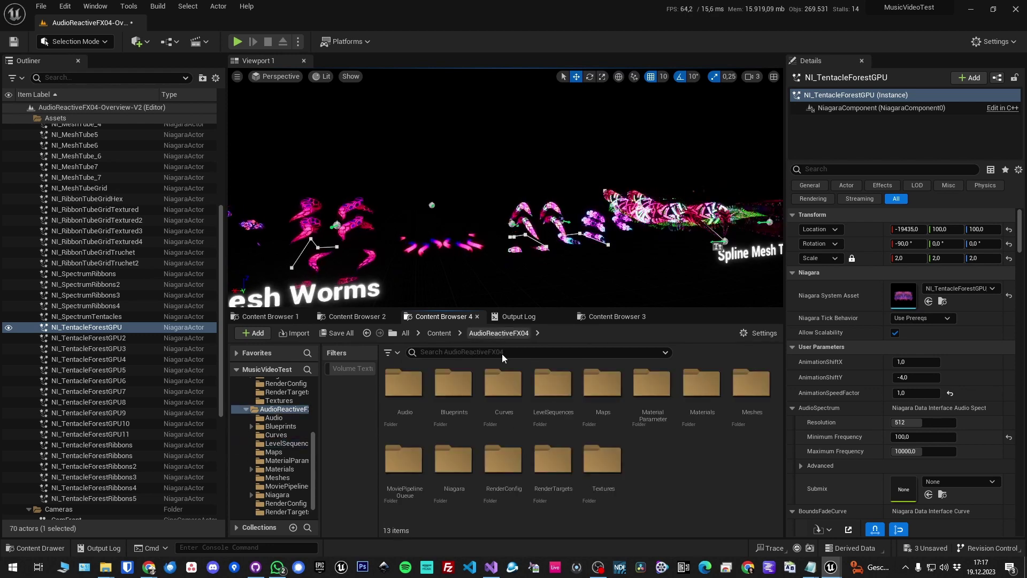
# Look through the RenderTargets and RenderConfig folders of AudioReactiveFX04, returning to the parent folder after each.
pyautogui.doubleClick(549, 461)
pyautogui.click(512, 336)
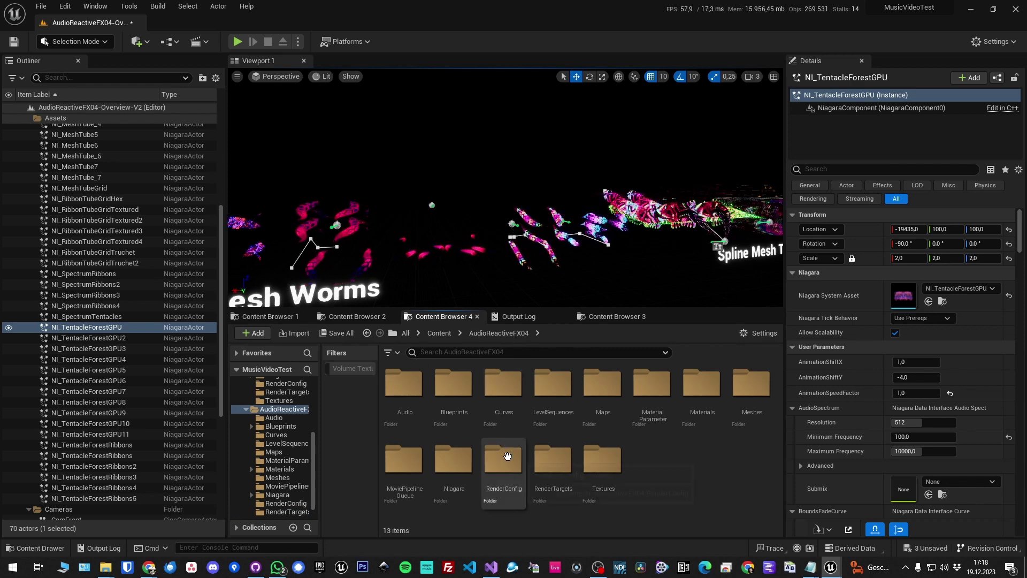
pyautogui.doubleClick(508, 456)
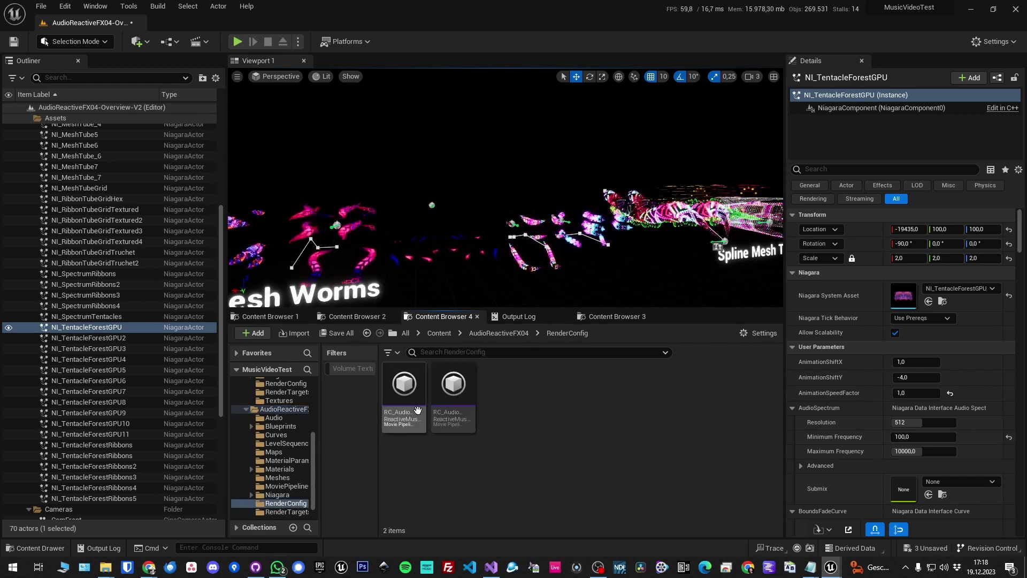
pyautogui.moveTo(420, 408)
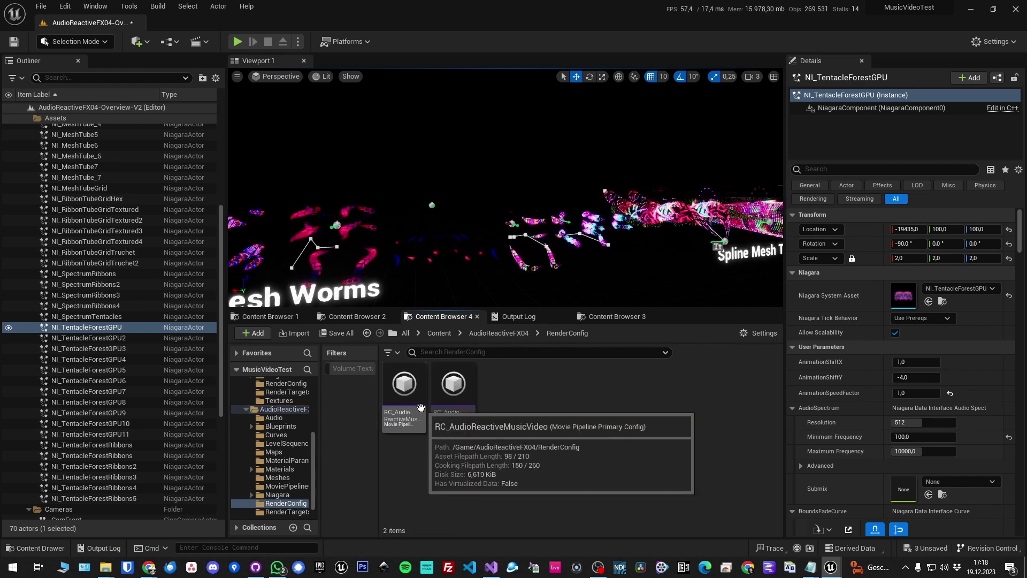
pyautogui.click(487, 333)
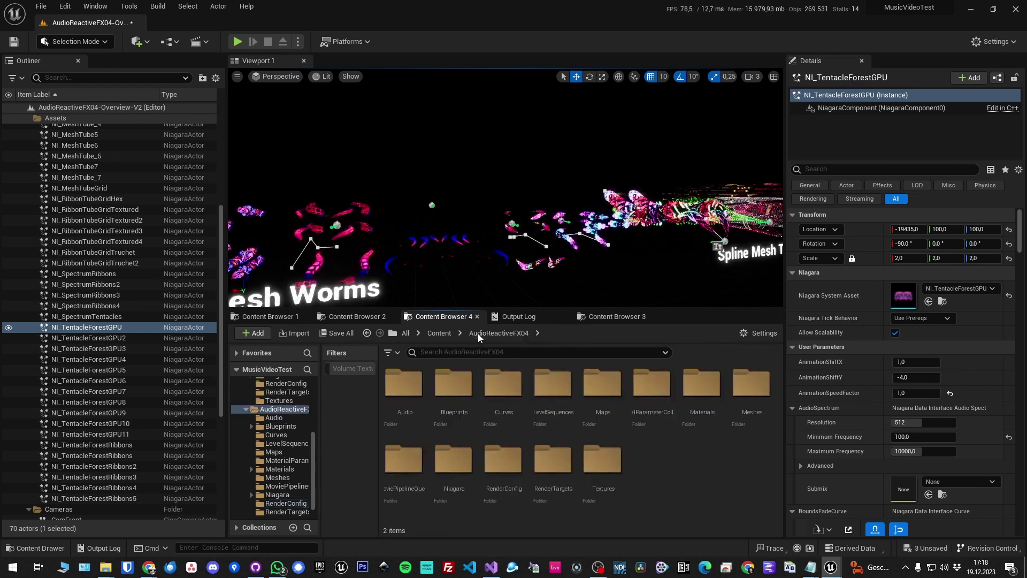
# Open the queue asset from the MoviePipelineQueue folder in Movie Render Queue and show the details of the LS_AudioReactiveFX04Demo job.
pyautogui.doubleClick(404, 460)
pyautogui.doubleClick(412, 417)
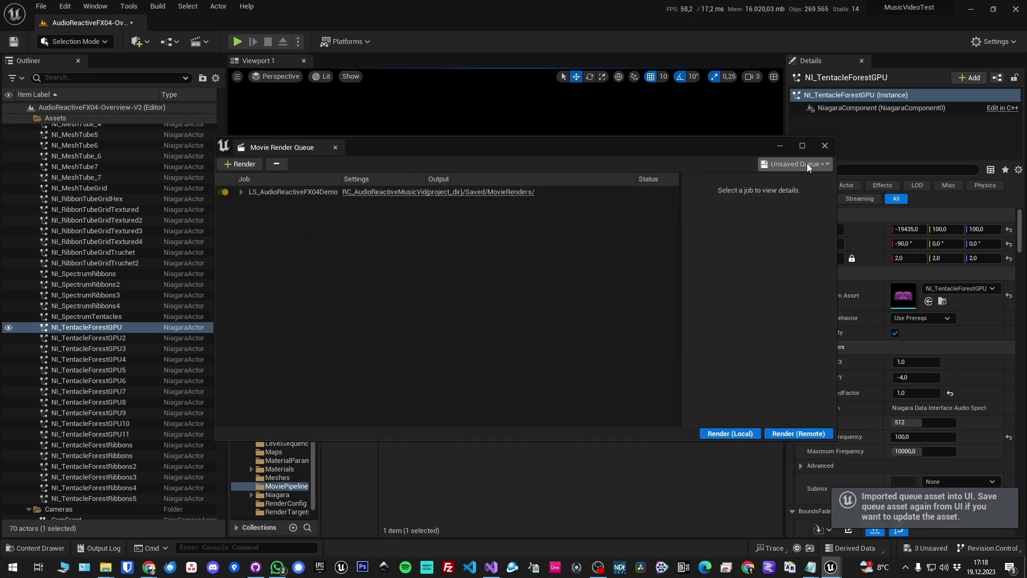
pyautogui.click(351, 193)
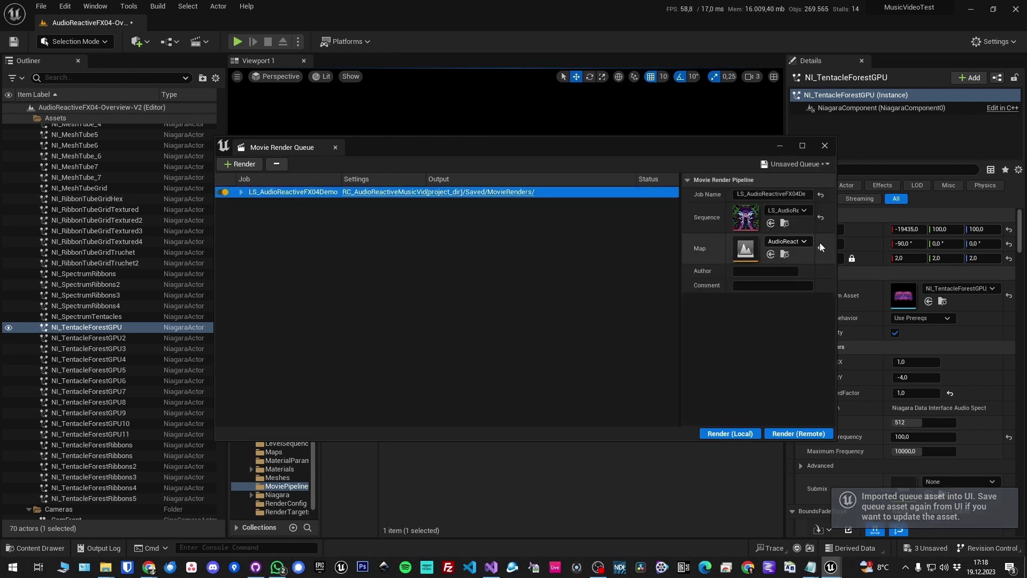